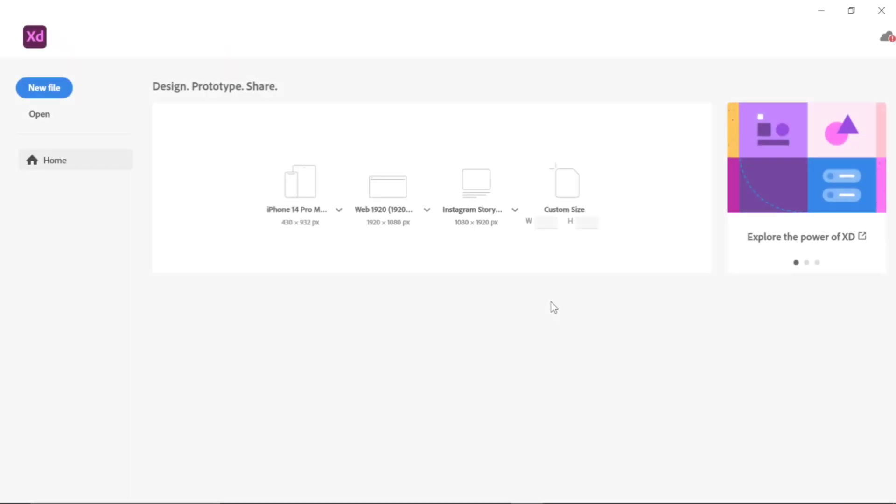
# Create a Web 1920 artboard and fill it with the solid green #539E1C
pyautogui.click(383, 204)
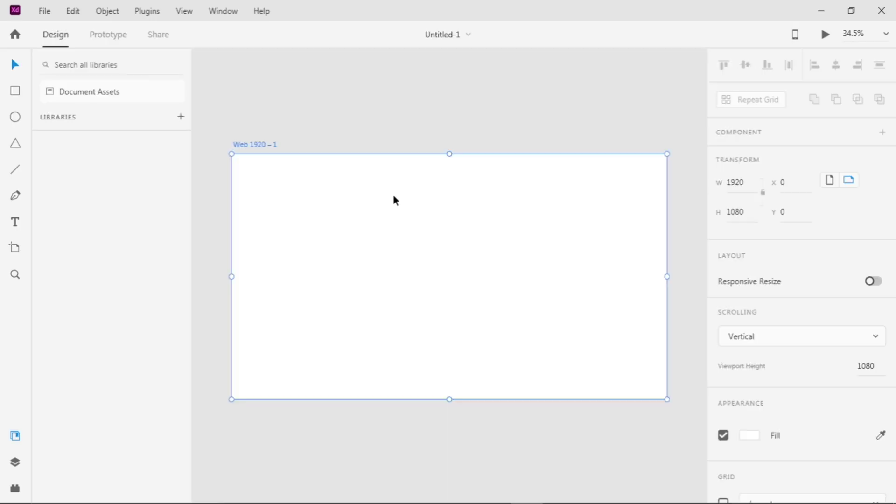
pyautogui.scroll(-1, 750, 405)
pyautogui.click(750, 404)
pyautogui.write('#539E1C')
pyautogui.press('Return')
# Switch the artboard's fill to a linear gradient and hide the libraries panel
pyautogui.click(602, 300)
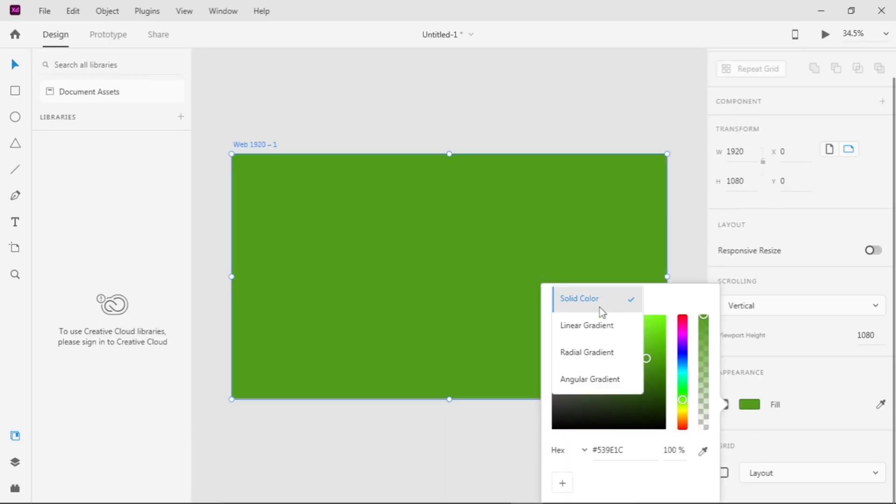
pyautogui.click(589, 325)
pyautogui.click(14, 436)
pyautogui.click(750, 404)
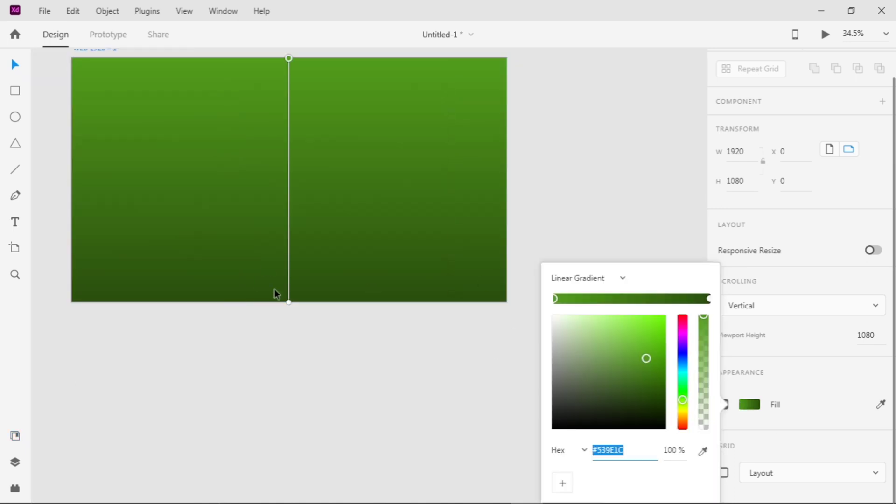
# Set the gradient's end color to dark green #00480A and slant the gradient toward the artboard's lower right
pyautogui.click(289, 275)
pyautogui.moveTo(289, 301); pyautogui.dragTo(502, 217)
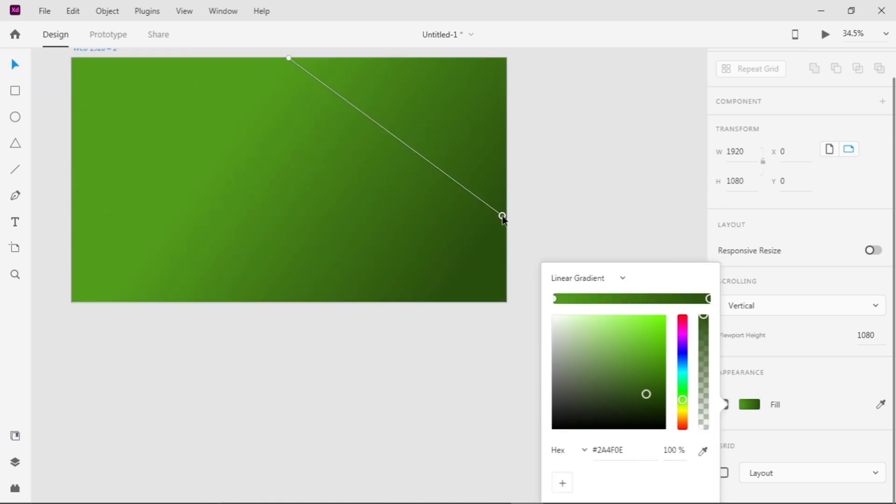
pyautogui.moveTo(683, 400); pyautogui.dragTo(642, 378)
pyautogui.moveTo(459, 191); pyautogui.dragTo(500, 159)
pyautogui.moveTo(289, 58); pyautogui.dragTo(259, 166)
pyautogui.moveTo(500, 160); pyautogui.dragTo(503, 162)
pyautogui.moveTo(644, 380); pyautogui.dragTo(666, 397)
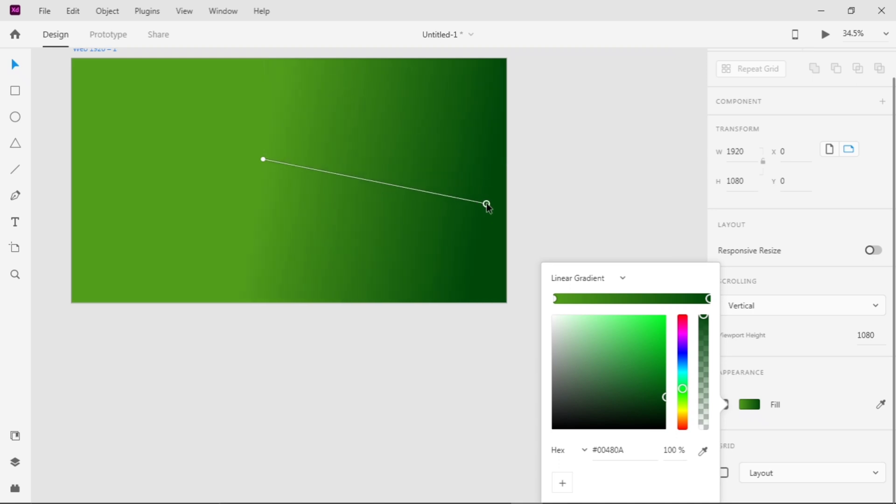
pyautogui.moveTo(448, 232); pyautogui.dragTo(490, 259)
pyautogui.click(578, 173)
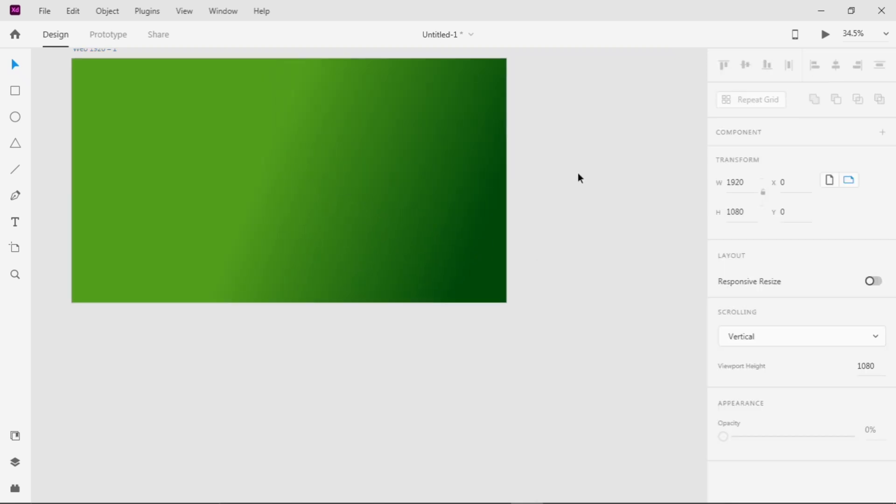
# Import the artichoke grenade image into the document
pyautogui.scroll(3, 403, 183)
pyautogui.scroll(-2, 402, 183)
pyautogui.hscroll(-1, 402, 183)
pyautogui.scroll(3, 402, 183)
pyautogui.click(53, 7)
pyautogui.click(86, 274)
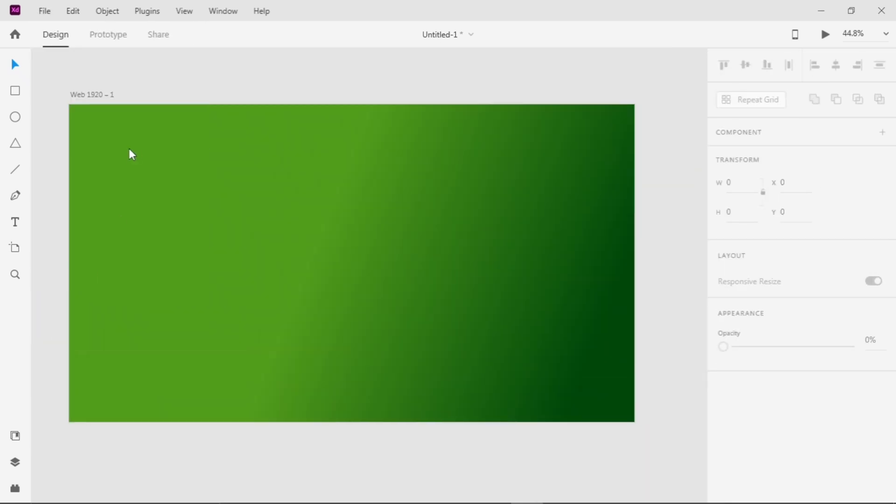
pyautogui.click(338, 294)
# Scale the imported image to 940 × 940 and center it on the artboard at X 490, Y 70
pyautogui.scroll(-4, 342, 292)
pyautogui.moveTo(558, 458); pyautogui.dragTo(348, 248)
pyautogui.moveTo(262, 180); pyautogui.dragTo(359, 278)
pyautogui.moveTo(443, 345); pyautogui.dragTo(416, 319)
pyautogui.moveTo(341, 247); pyautogui.dragTo(354, 259)
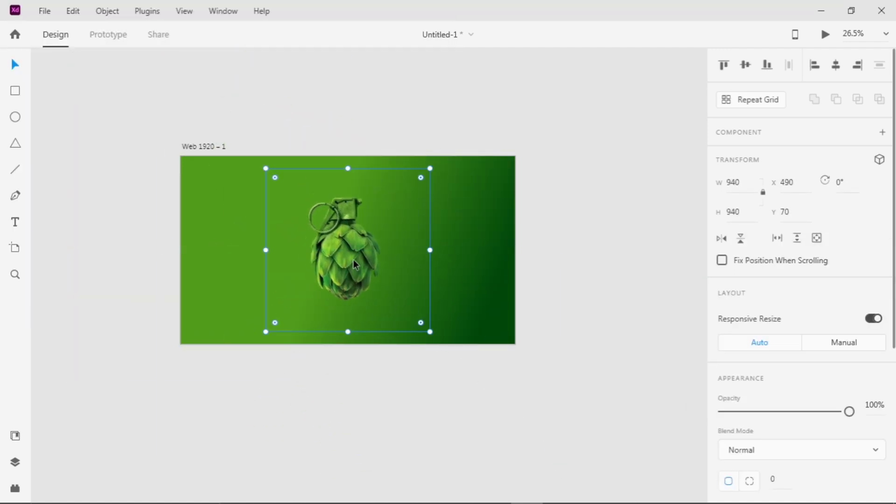
# Give the artichoke image a black drop shadow at 57% opacity with X offset 72 and blur 57
pyautogui.scroll(-5, 783, 433)
pyautogui.click(723, 417)
pyautogui.click(760, 444)
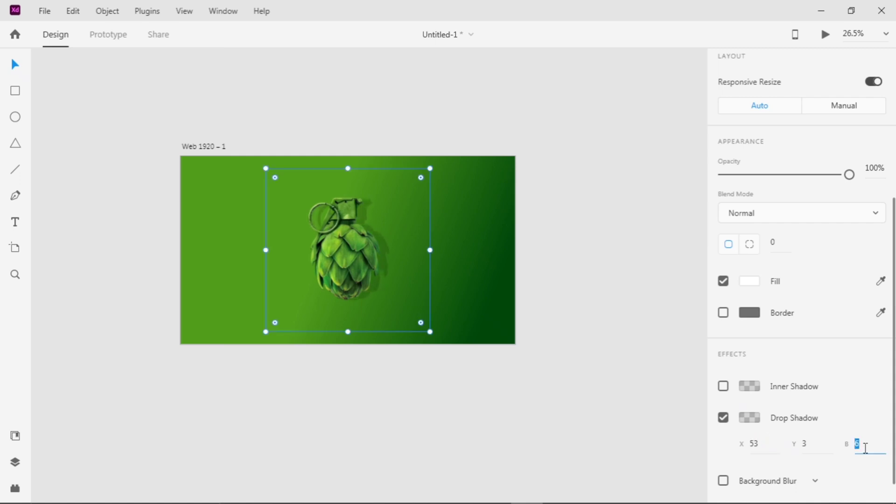
pyautogui.write('33')
pyautogui.click(749, 417)
pyautogui.moveTo(703, 409); pyautogui.dragTo(699, 369)
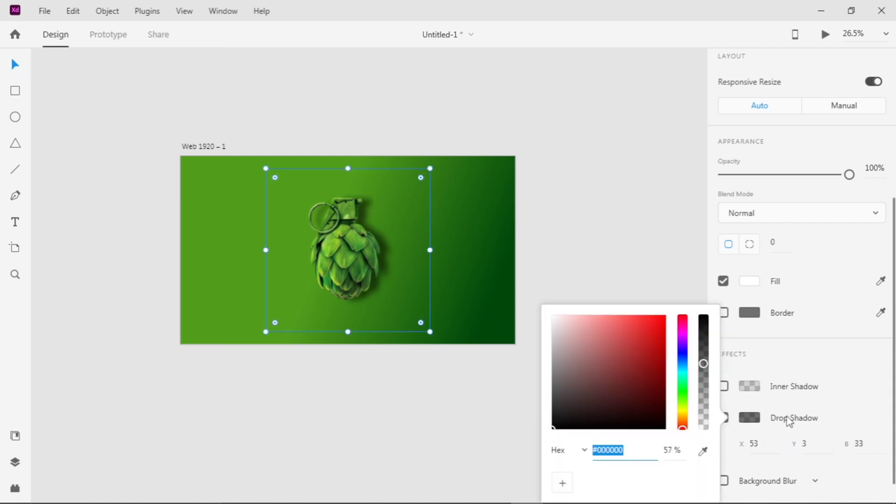
pyautogui.click(763, 446)
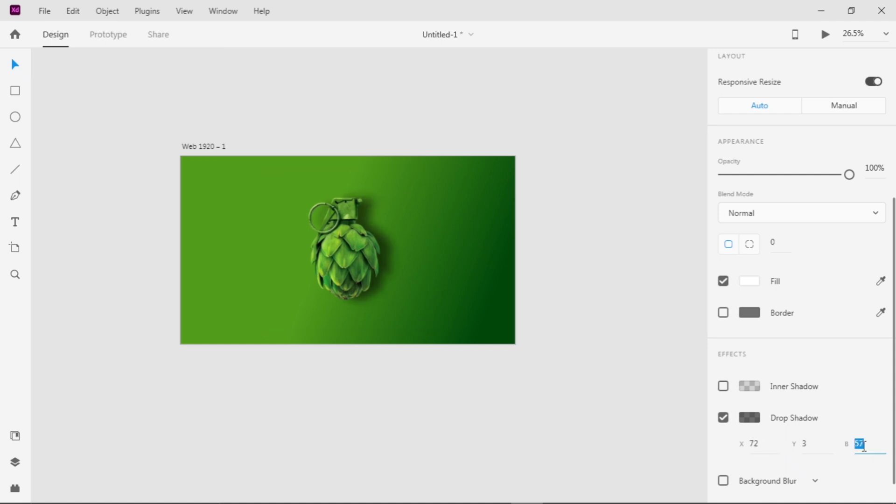
pyautogui.click(602, 362)
# Add an area text box reading ARTICHOKE near the artboard's upper-left corner
pyautogui.scroll(-2, 402, 301)
pyautogui.scroll(2, 392, 298)
pyautogui.scroll(3, 354, 292)
pyautogui.scroll(1, 366, 290)
pyautogui.click(15, 222)
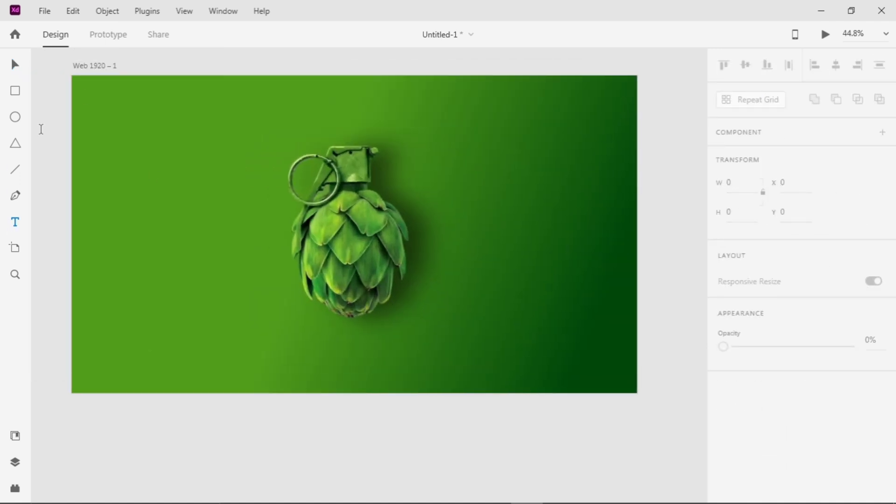
pyautogui.moveTo(83, 88); pyautogui.dragTo(204, 120)
pyautogui.press('Escape')
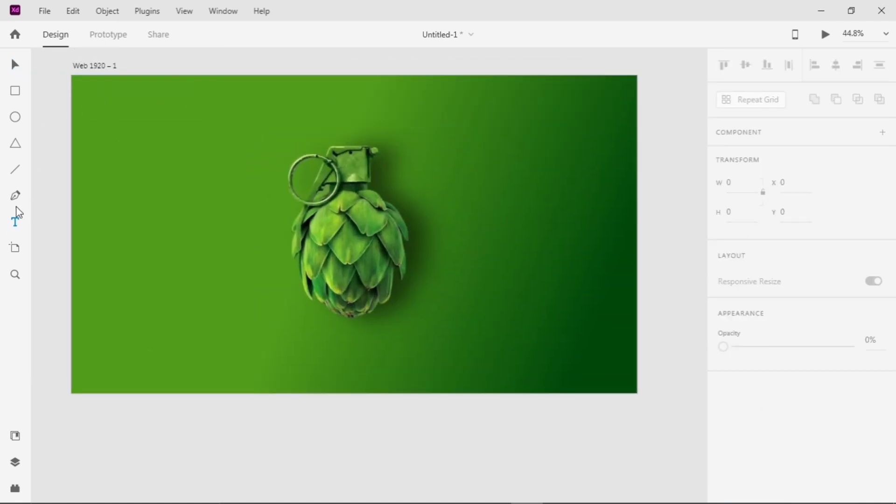
pyautogui.click(106, 115)
pyautogui.moveTo(82, 93); pyautogui.dragTo(209, 117)
pyautogui.write('ARTICHOKES')
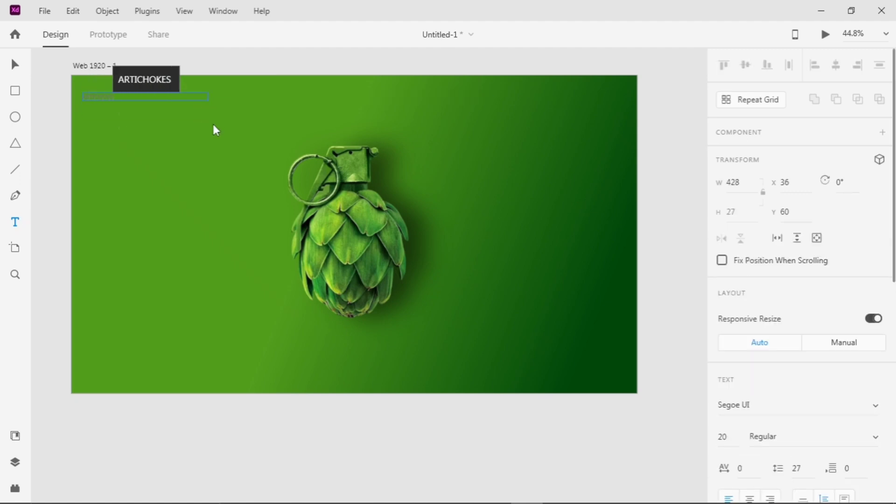
# Change the fill of the ARTICHOKE text to white
pyautogui.scroll(-7, 748, 411)
pyautogui.click(749, 373)
pyautogui.click(553, 284)
pyautogui.doubleClick(98, 97)
pyautogui.click(743, 374)
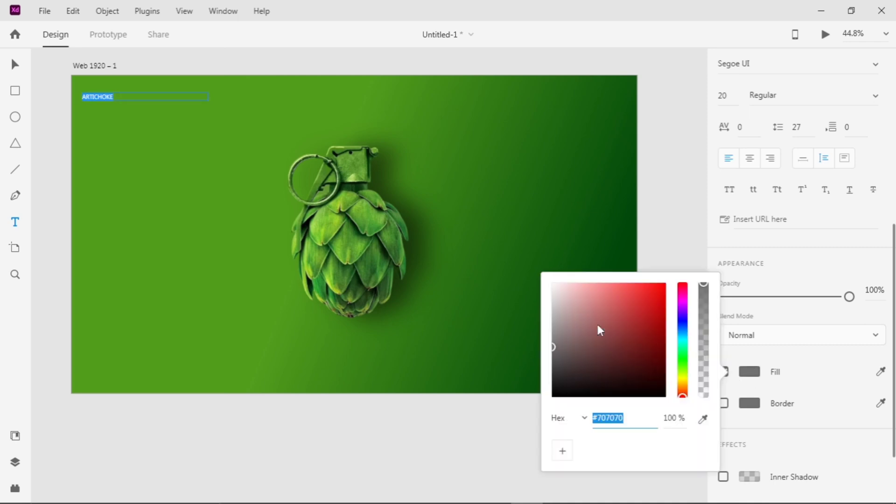
pyautogui.click(552, 283)
pyautogui.click(133, 112)
pyautogui.hscroll(-1, 132, 108)
pyautogui.scroll(5, 132, 108)
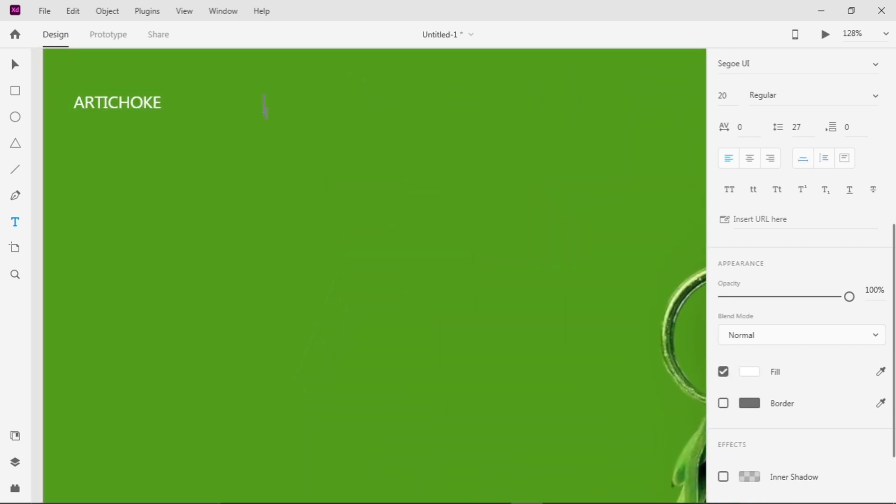
pyautogui.press('v')
# Duplicate the ARTICHOKE text twice along the header row, placing the copies at about X 739 and X 960
pyautogui.scroll(-5, 225, 123)
pyautogui.scroll(-3, 204, 113)
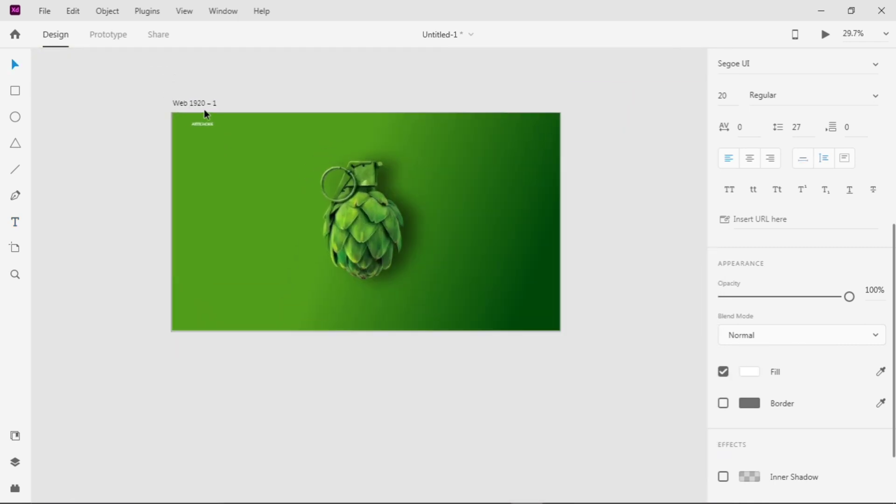
pyautogui.scroll(2, 206, 115)
pyautogui.moveTo(321, 146); pyautogui.dragTo(448, 138)
pyautogui.moveTo(448, 138); pyautogui.dragTo(513, 137)
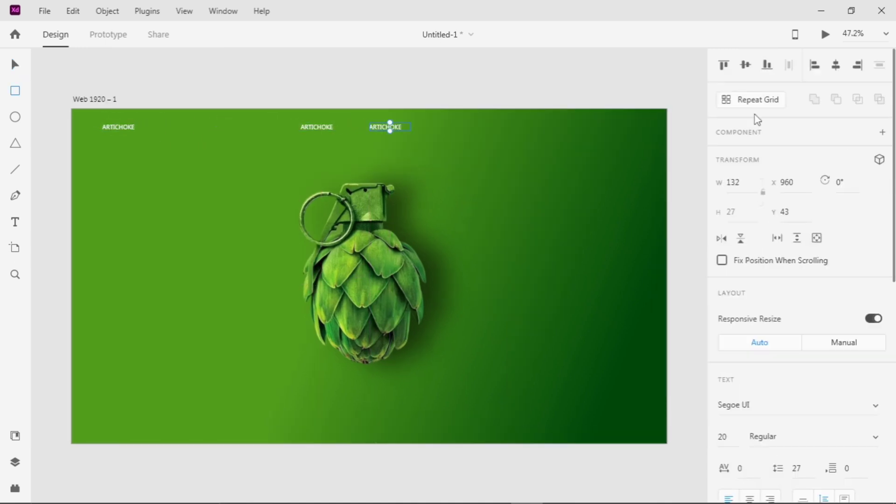
# Draw a full-height strip along the artboard's right edge, filled with the background's light green and without a border
pyautogui.moveTo(612, 109)
pyautogui.mouseDown()
pyautogui.moveTo(602, 386)
pyautogui.moveTo(667, 443)
pyautogui.mouseUp()
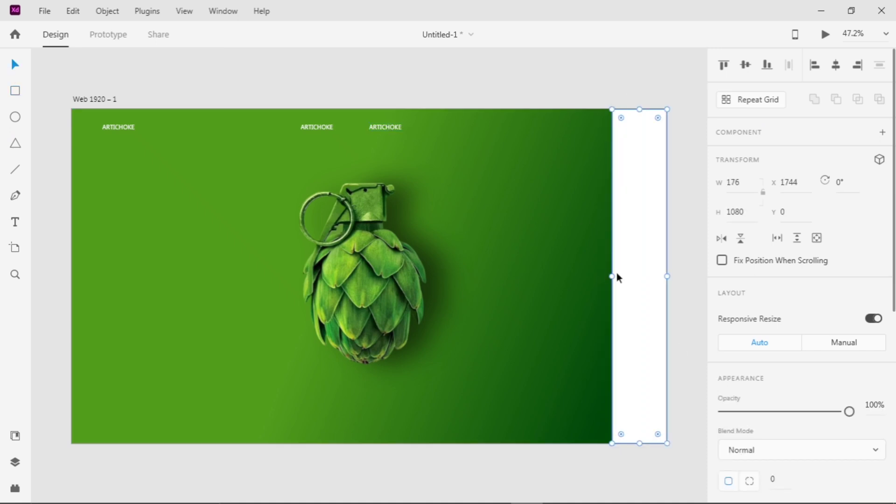
pyautogui.moveTo(612, 276); pyautogui.dragTo(622, 274)
pyautogui.scroll(-7, 840, 440)
pyautogui.click(880, 186)
pyautogui.click(164, 186)
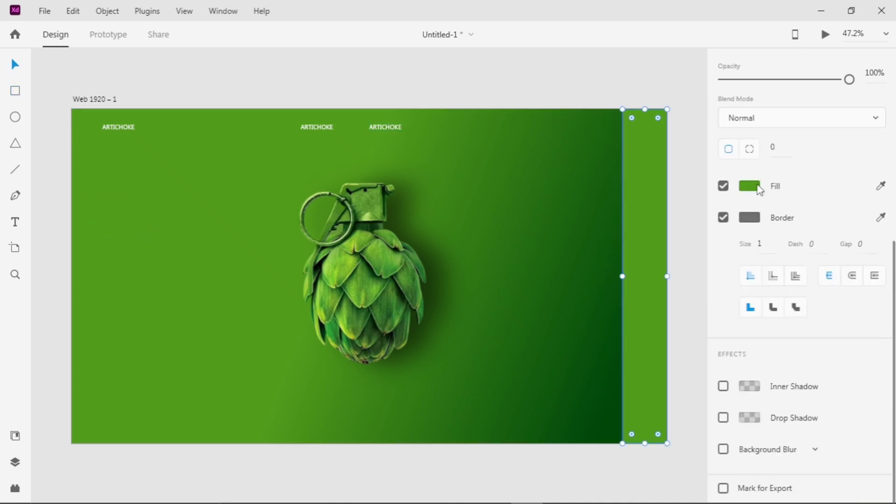
pyautogui.click(723, 217)
pyautogui.click(687, 200)
# Duplicate the rightmost ARTICHOKE label once more with the same spacing, at about X 1181
pyautogui.moveTo(392, 127); pyautogui.dragTo(459, 126)
pyautogui.click(502, 92)
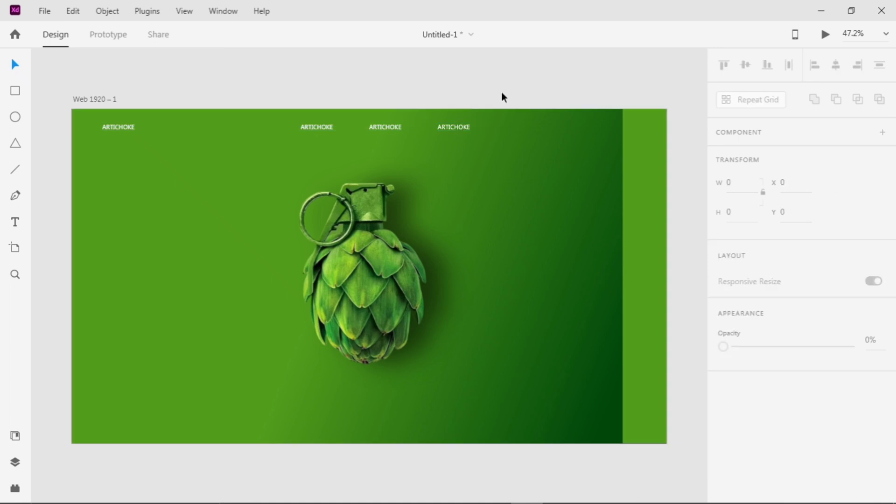
pyautogui.scroll(-1, 503, 94)
# Enlarge the leftmost ARTICHOKE text to font size 29
pyautogui.click(119, 113)
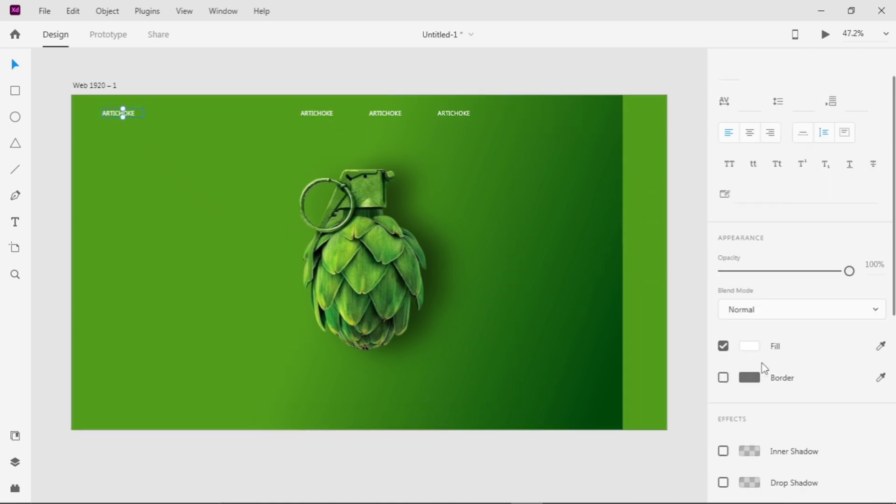
pyautogui.scroll(1, 764, 369)
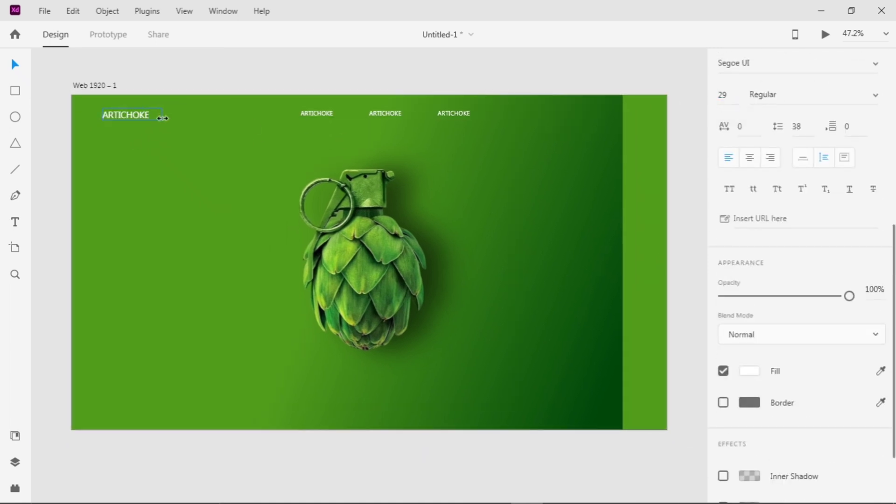
# Set the letters ARTI in the leftmost ARTICHOKE text to the Montserrat font
pyautogui.scroll(5, 120, 112)
pyautogui.doubleClick(133, 133)
pyautogui.moveTo(130, 130); pyautogui.dragTo(78, 129)
pyautogui.scroll(-2, 806, 315)
pyautogui.scroll(4, 800, 298)
pyautogui.click(760, 183)
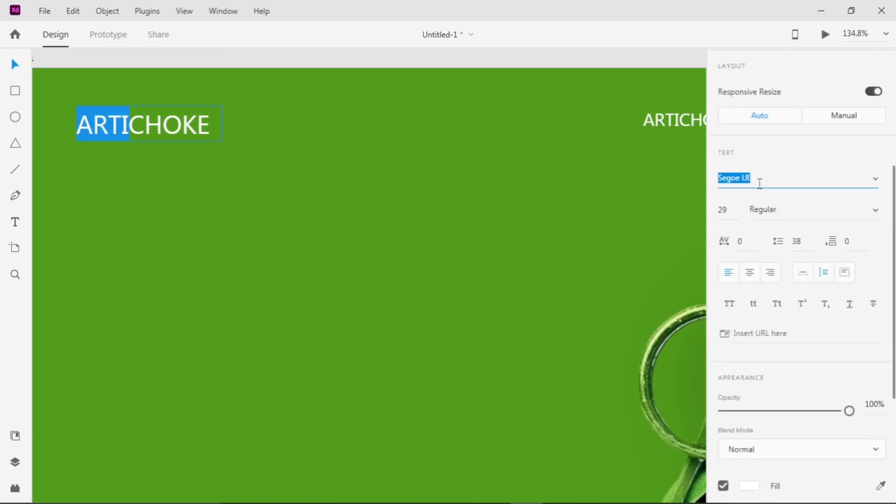
pyautogui.press('Return')
# Try the Light Italic and Bold styles on the letters ARTI
pyautogui.click(777, 210)
pyautogui.press('Up')
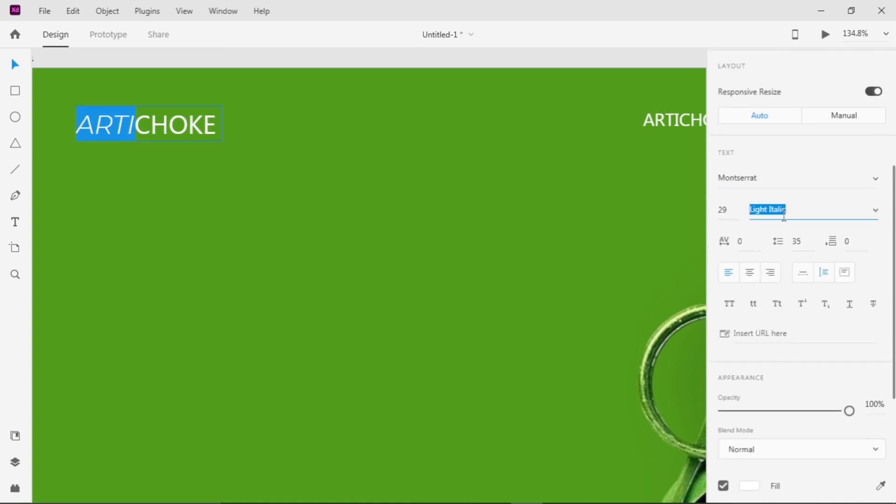
pyautogui.click(878, 214)
pyautogui.scroll(-3, 778, 237)
pyautogui.click(780, 251)
pyautogui.click(775, 212)
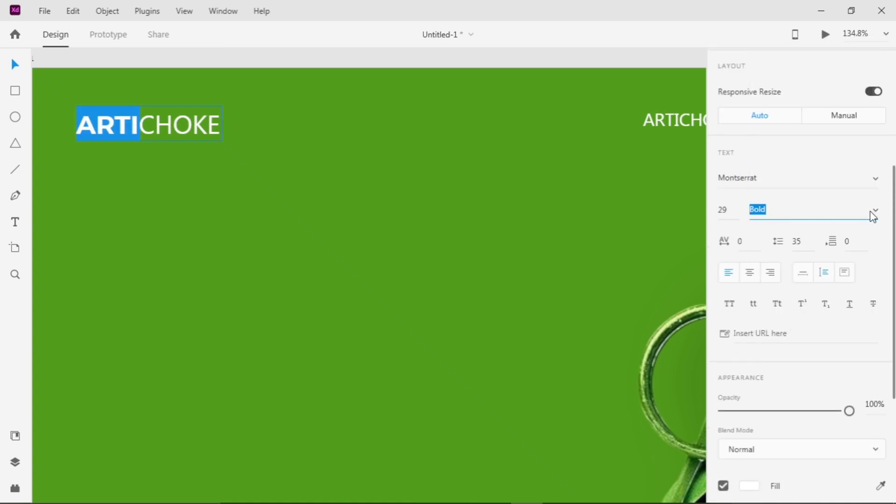
# Set the font style of the letters ARTI to Montserrat SemiBold
pyautogui.click(799, 222)
pyautogui.click(873, 214)
pyautogui.click(872, 217)
pyautogui.click(873, 216)
pyautogui.scroll(-3, 815, 261)
pyautogui.scroll(5, 809, 284)
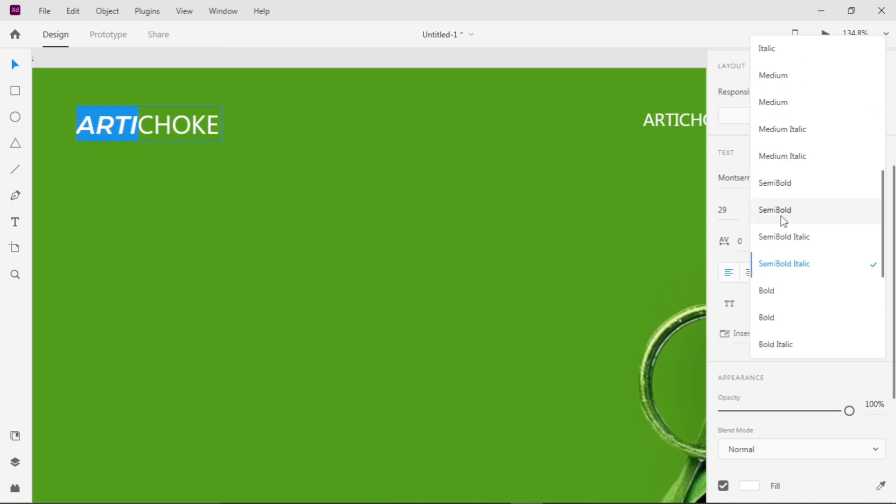
pyautogui.click(782, 215)
pyautogui.click(339, 175)
pyautogui.doubleClick(186, 121)
# Replace the text of the first navigation label with Home
pyautogui.scroll(-5, 337, 147)
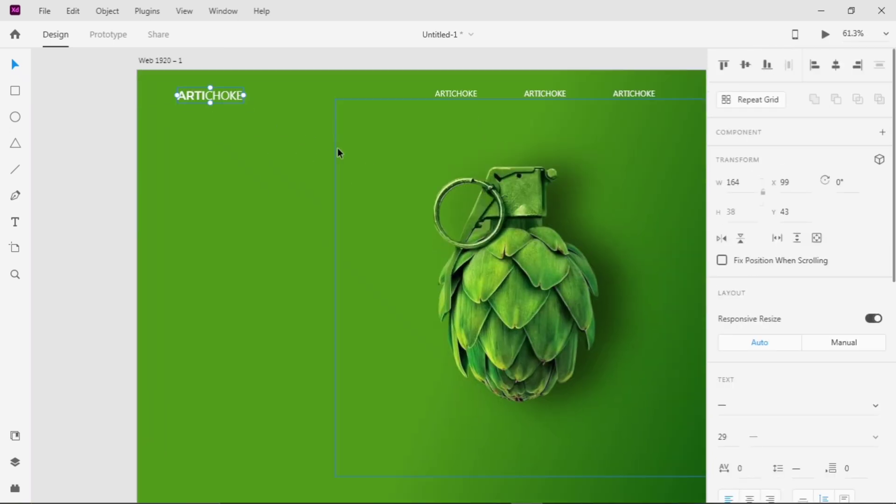
pyautogui.doubleClick(411, 103)
pyautogui.write('HOme')
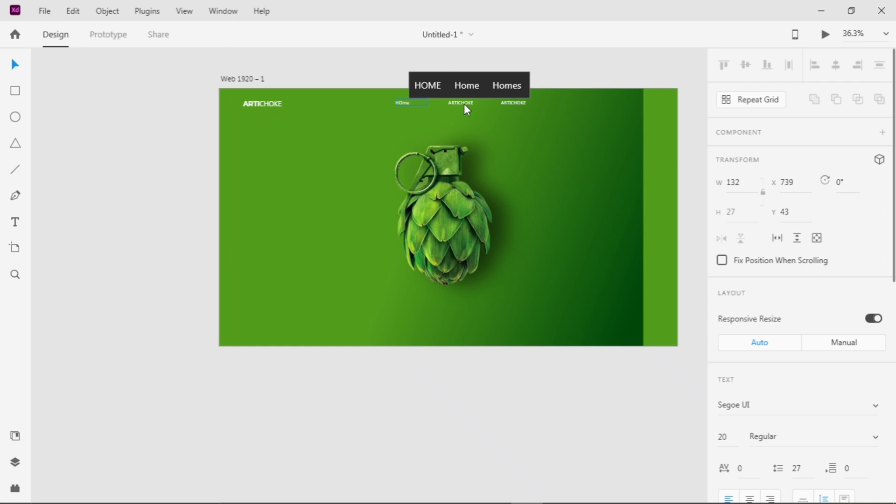
pyautogui.press('BackSpace')
pyautogui.press('BackSpace')
pyautogui.press('BackSpace')
pyautogui.press('BackSpace')
pyautogui.write('Home')
pyautogui.click(456, 119)
# Replace the text of the second navigation label with "Where to find"
pyautogui.scroll(3, 456, 120)
pyautogui.scroll(1, 456, 120)
pyautogui.doubleClick(472, 82)
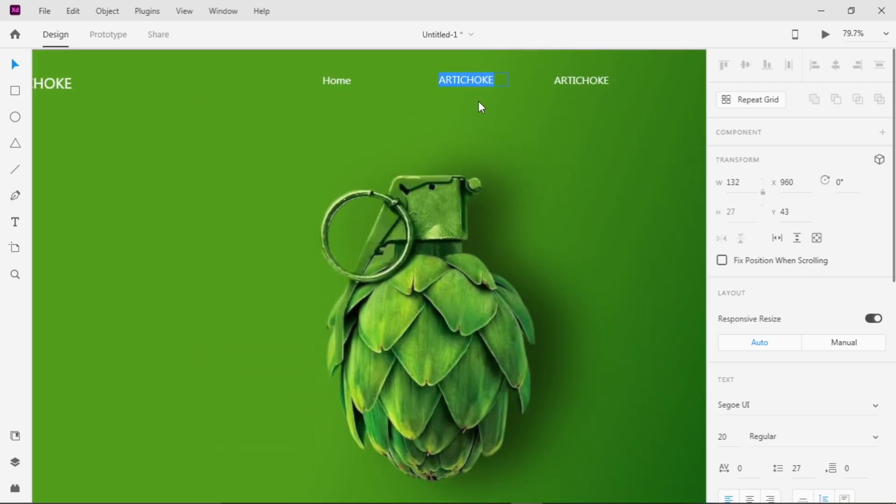
pyautogui.write('Where to find')
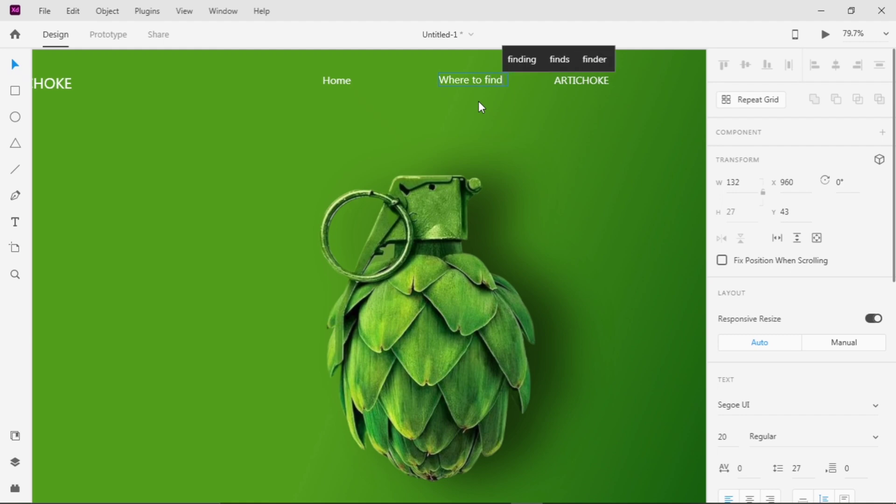
# Replace the text of the third navigation label with Contact
pyautogui.click(566, 81)
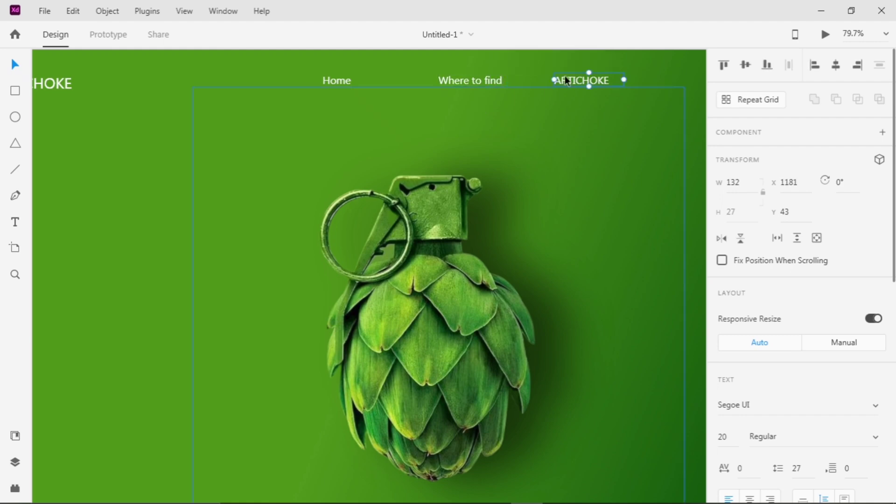
pyautogui.write('Contact')
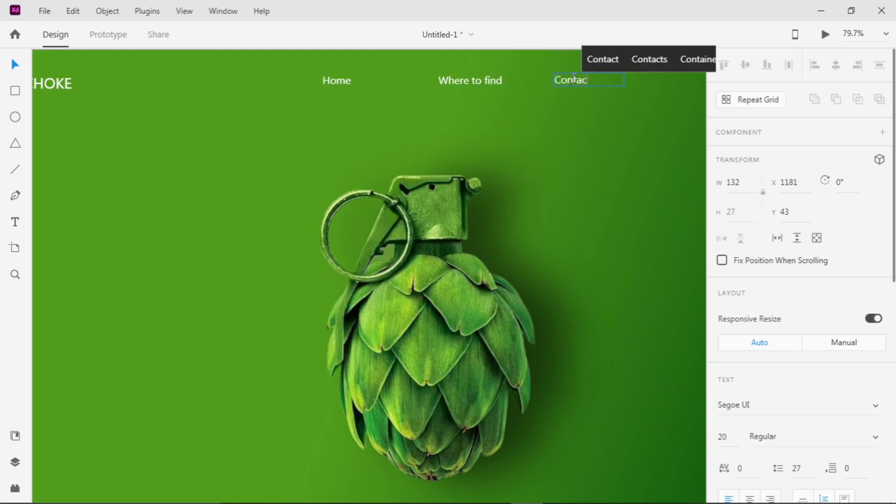
pyautogui.press('Escape')
pyautogui.hotkey('ctrl', '0')
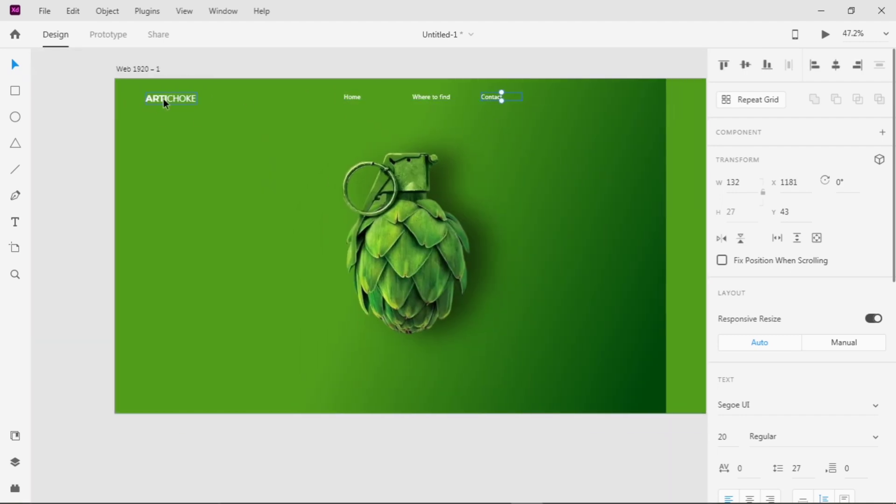
# Add the headline text "A HEALTHY EXPLOSION" in a text box about 561 wide beside the hero image
pyautogui.scroll(5, 165, 98)
pyautogui.scroll(-2, 169, 97)
pyautogui.click(671, 79)
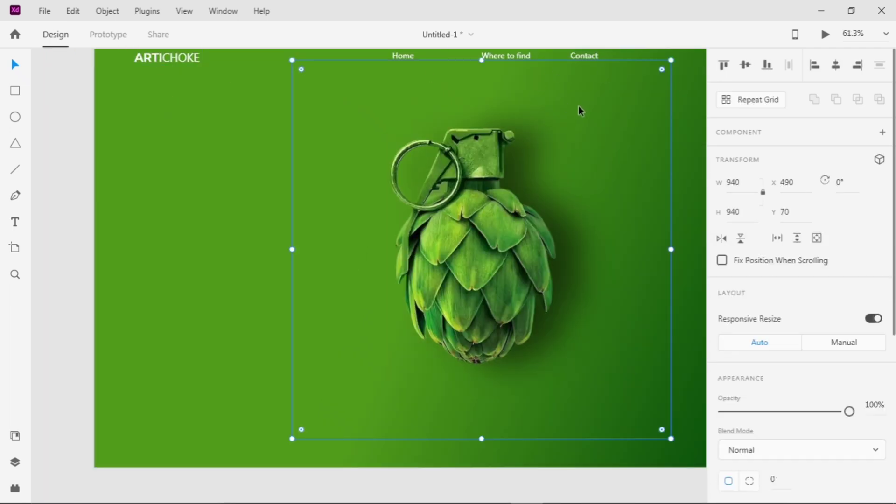
pyautogui.click(581, 56)
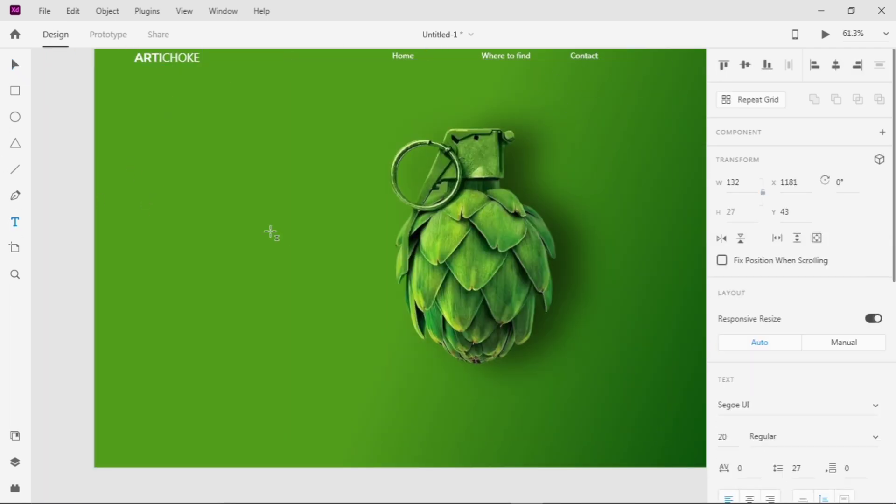
pyautogui.write('A HEALTHY ')
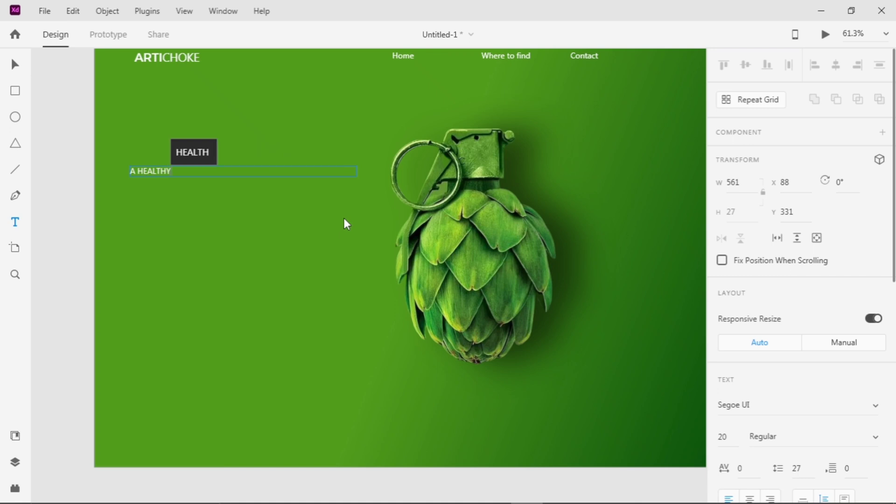
pyautogui.write('EXPLOSION')
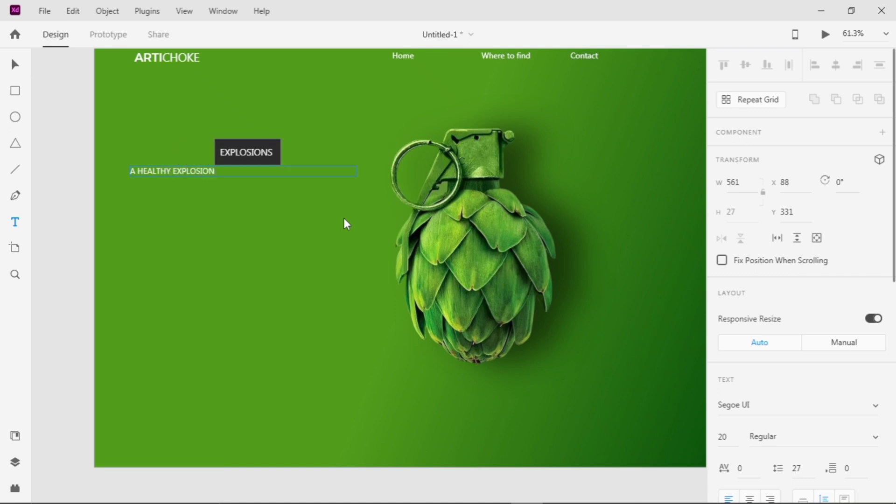
pyautogui.press('Escape')
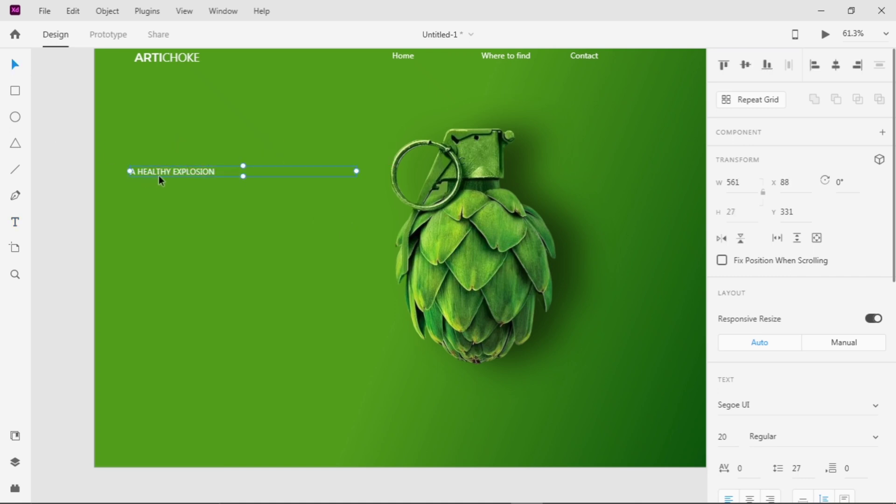
# Set the headline to the Montserrat font at size 76
pyautogui.scroll(-3, 743, 450)
pyautogui.doubleClick(728, 301)
pyautogui.write('66')
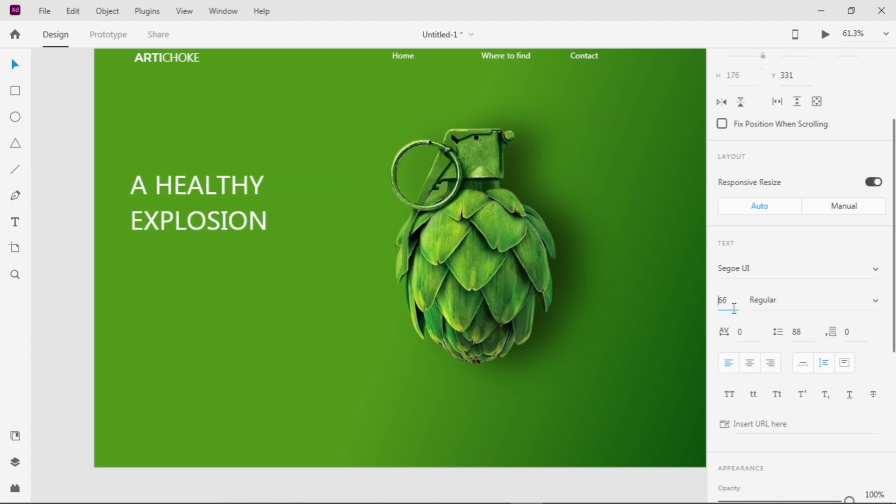
pyautogui.hotkey('shift', 'Up')
# Set the headline's font style to SemiBold
pyautogui.click(876, 300)
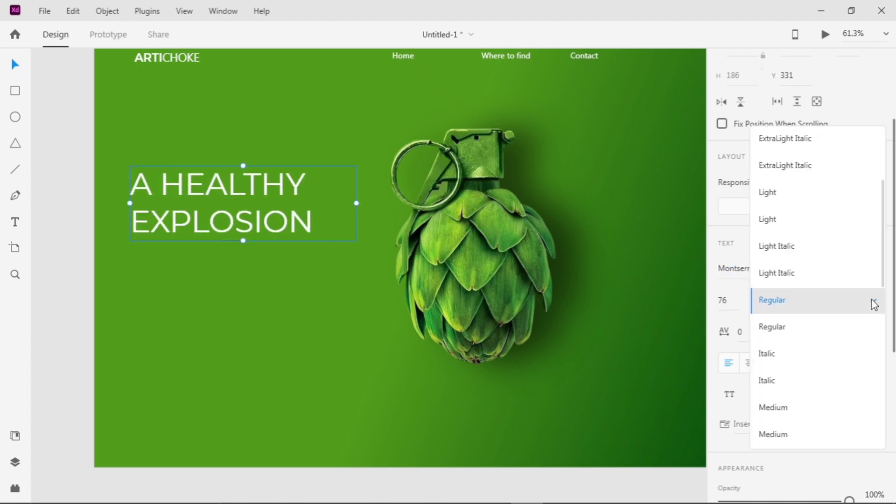
pyautogui.scroll(-3, 800, 346)
pyautogui.click(775, 263)
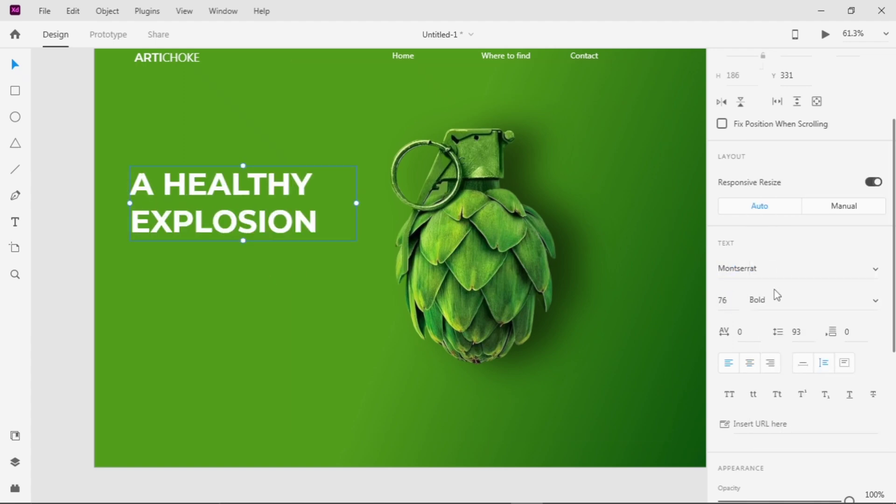
pyautogui.click(875, 300)
pyautogui.scroll(-2, 799, 295)
pyautogui.scroll(4, 799, 295)
pyautogui.click(799, 293)
pyautogui.click(336, 266)
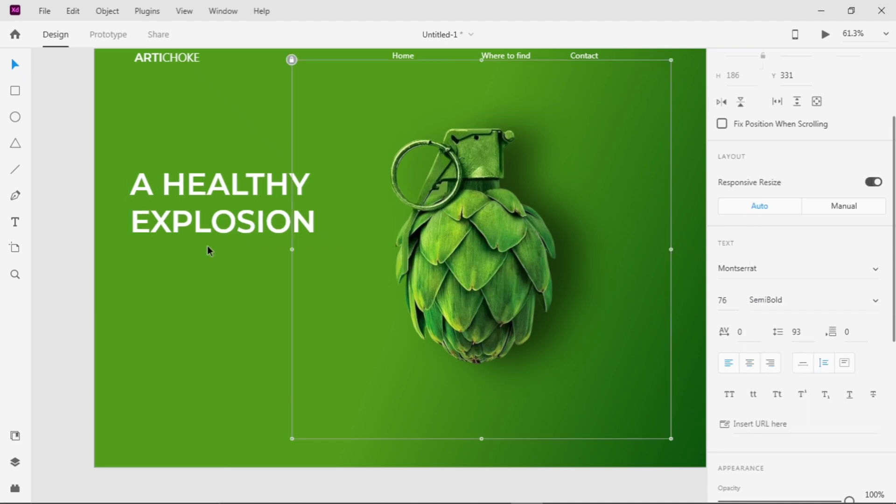
# Add a text box about 651 wide below the headline reading "The ARTchoice is a delicious rubbed packed GREENADE and gives you all the energy"
pyautogui.scroll(-3, 223, 247)
pyautogui.scroll(3, 223, 250)
pyautogui.click(414, 100)
pyautogui.click(15, 222)
pyautogui.moveTo(143, 301); pyautogui.dragTo(406, 358)
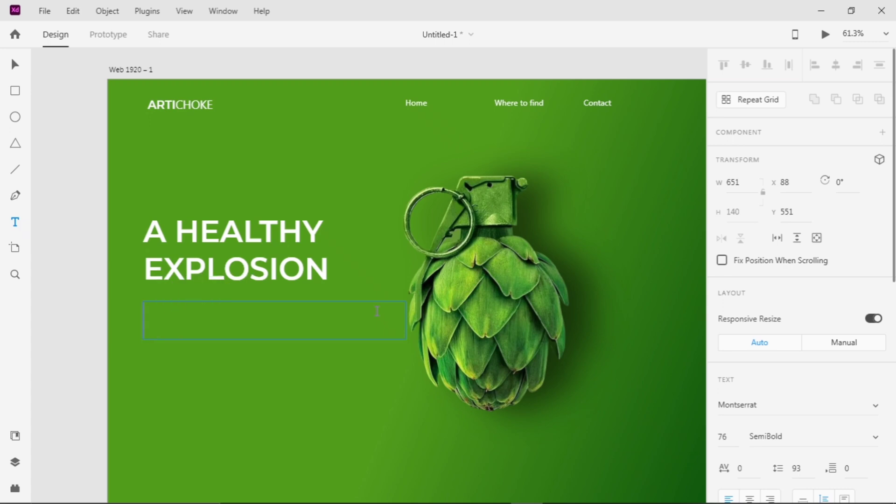
pyautogui.write('The ART')
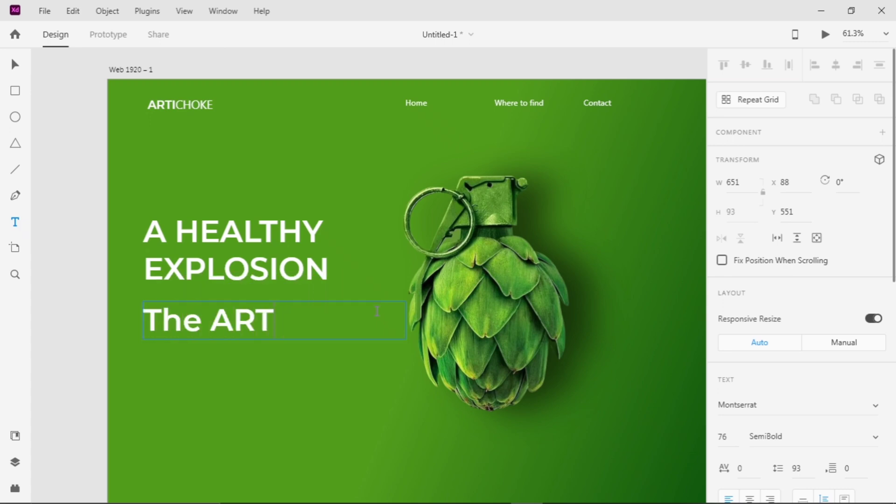
pyautogui.write('choice is a delici')
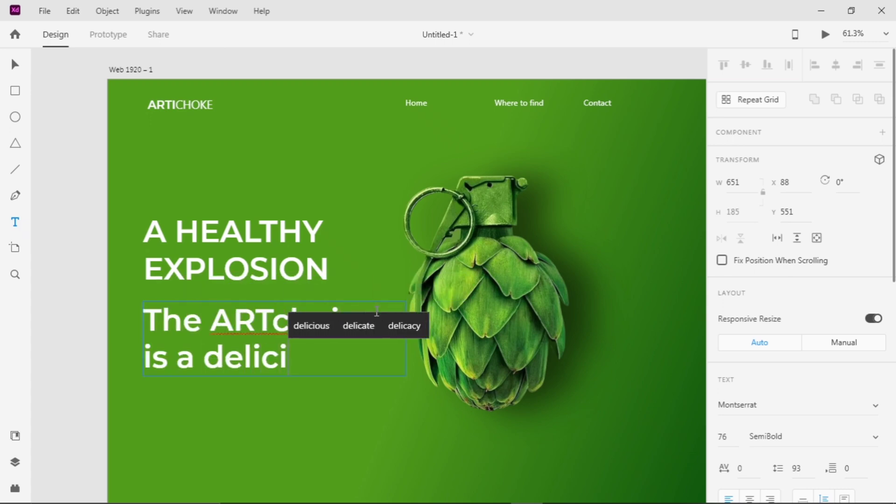
pyautogui.write('ous rubbed packe')
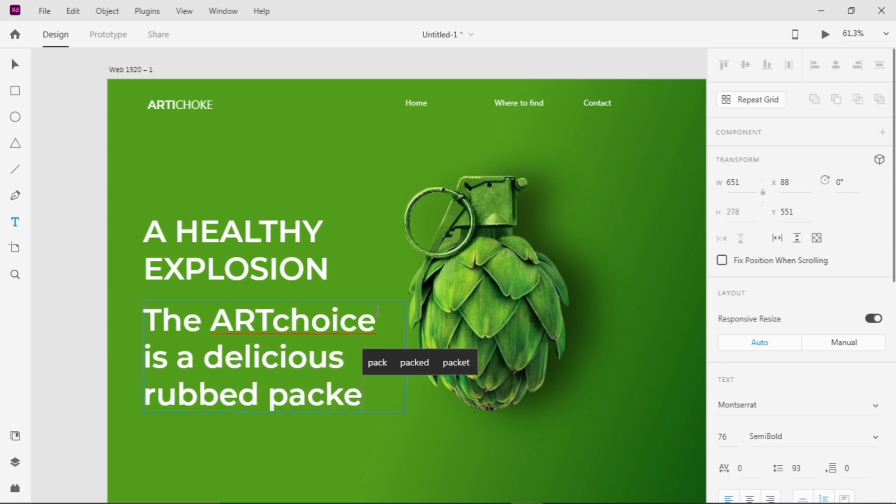
pyautogui.write('d GREENADE')
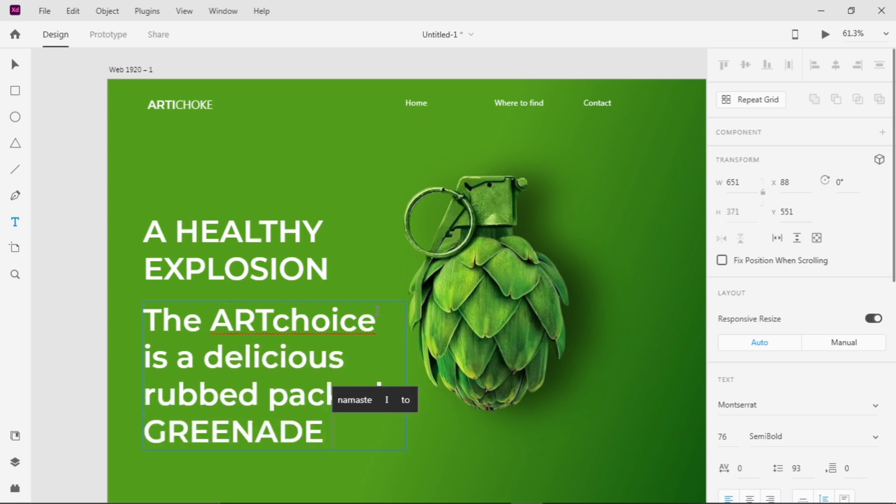
pyautogui.write(' and gives you all the energy')
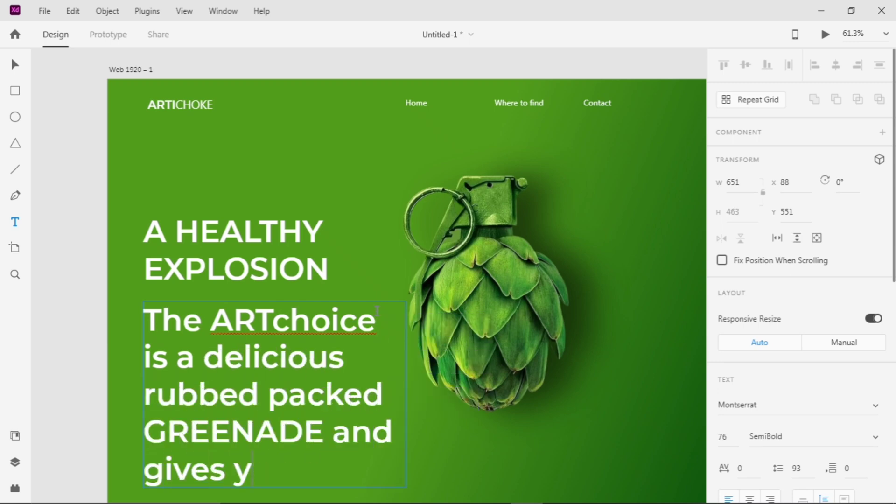
# Continue the paragraph below the headline with the words "daily nutrition"
pyautogui.scroll(-3, 377, 310)
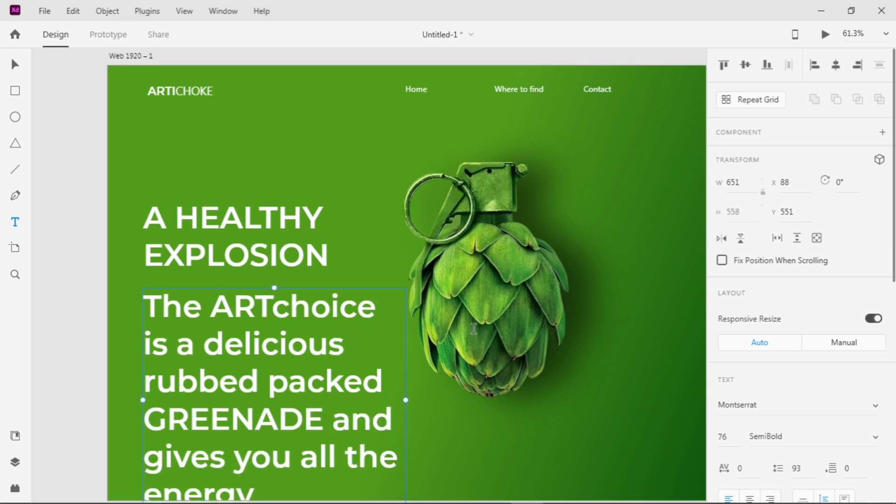
pyautogui.write('D')
pyautogui.press('BackSpace')
pyautogui.write('daily nut')
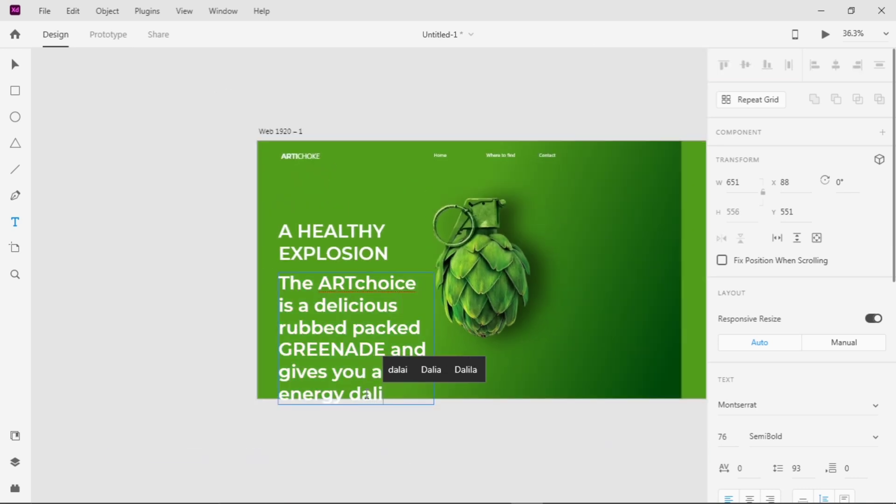
pyautogui.click(484, 369)
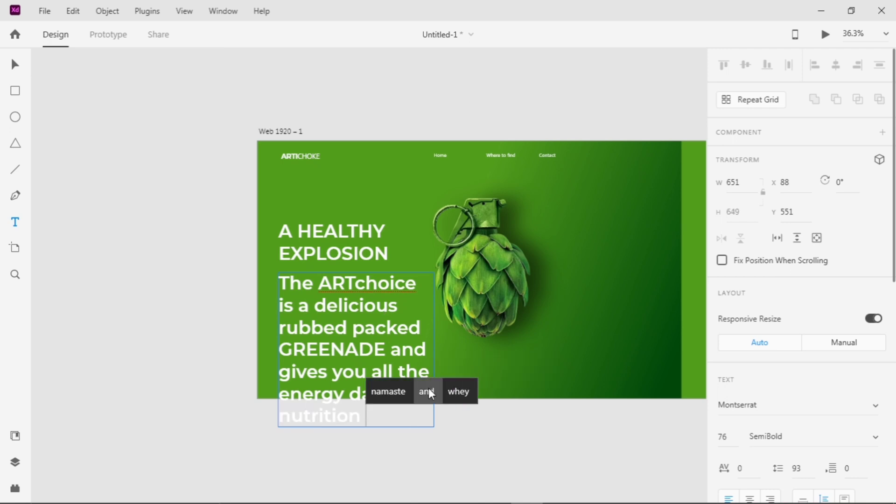
pyautogui.press('Escape')
# Widen the paragraph's text box to about 1113 and finish its text with ", and healthy you need."
pyautogui.moveTo(434, 349); pyautogui.dragTo(543, 348)
pyautogui.click(415, 351)
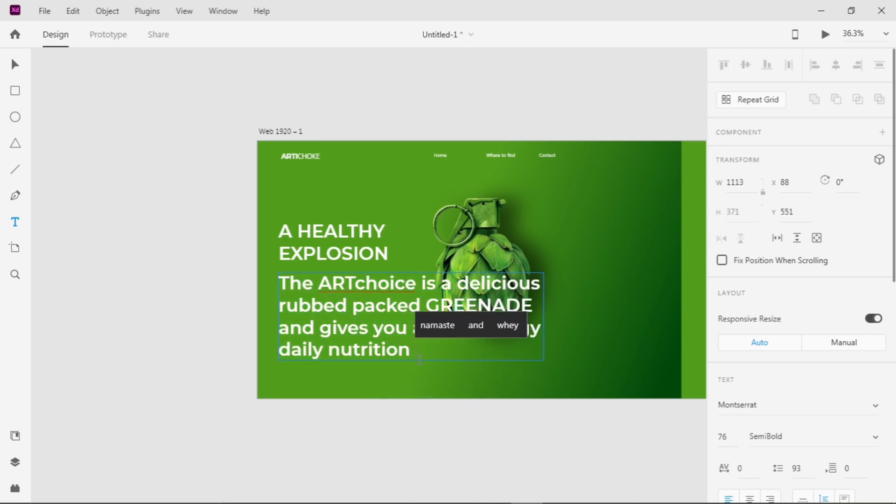
pyautogui.write(', and healthy you need.')
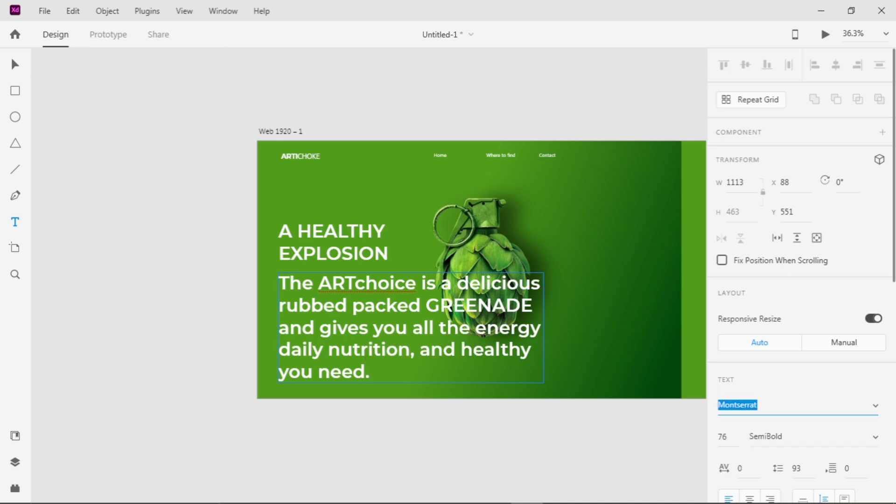
# Set the font size of the whole paragraph to 25
pyautogui.click(382, 365)
pyautogui.hotkey('ctrl', 'a')
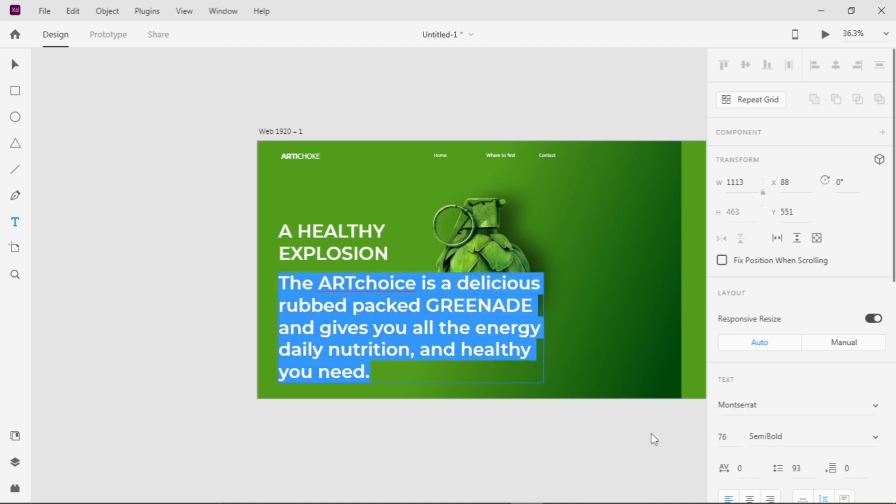
pyautogui.click(736, 439)
pyautogui.press('Down')
pyautogui.press('Down')
pyautogui.press('Down')
pyautogui.press('Down')
pyautogui.press('Down')
pyautogui.press('Down')
pyautogui.press('Down')
pyautogui.press('Down')
pyautogui.press('Down')
pyautogui.press('Down')
pyautogui.press('Down')
pyautogui.press('Down')
pyautogui.press('Down')
pyautogui.press('Down')
pyautogui.press('Down')
pyautogui.press('Down')
pyautogui.press('Down')
pyautogui.press('Down')
pyautogui.press('Down')
pyautogui.press('Down')
pyautogui.write('15')
pyautogui.press('Return')
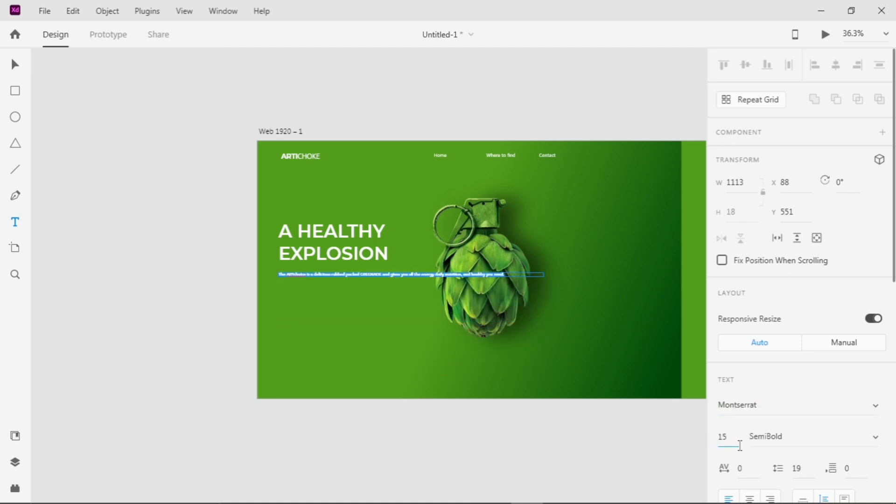
pyautogui.press('Up')
pyautogui.press('Up')
pyautogui.press('Up')
pyautogui.press('Up')
pyautogui.press('Up')
pyautogui.press('Up')
pyautogui.press('Up')
pyautogui.press('Up')
pyautogui.press('Up')
pyautogui.press('Up')
# Change the paragraph's font style to Montserrat Light
pyautogui.click(881, 437)
pyautogui.click(799, 243)
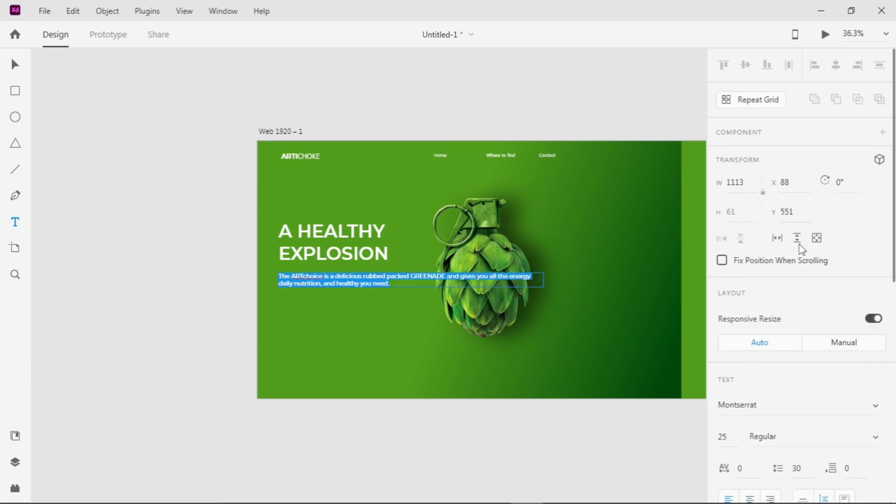
pyautogui.click(876, 442)
pyautogui.click(784, 195)
pyautogui.click(874, 434)
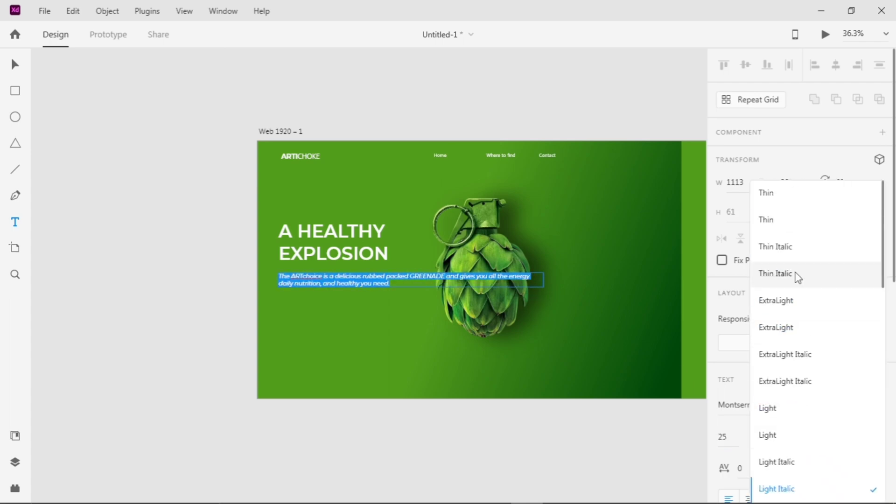
pyautogui.click(765, 460)
pyautogui.press('Escape')
# Narrow the paragraph's text box to about 608 wide and reduce its font size to 21
pyautogui.scroll(5, 420, 320)
pyautogui.moveTo(632, 246); pyautogui.dragTo(434, 247)
pyautogui.write('22')
pyautogui.scroll(-4, 400, 315)
pyautogui.scroll(3, 345, 287)
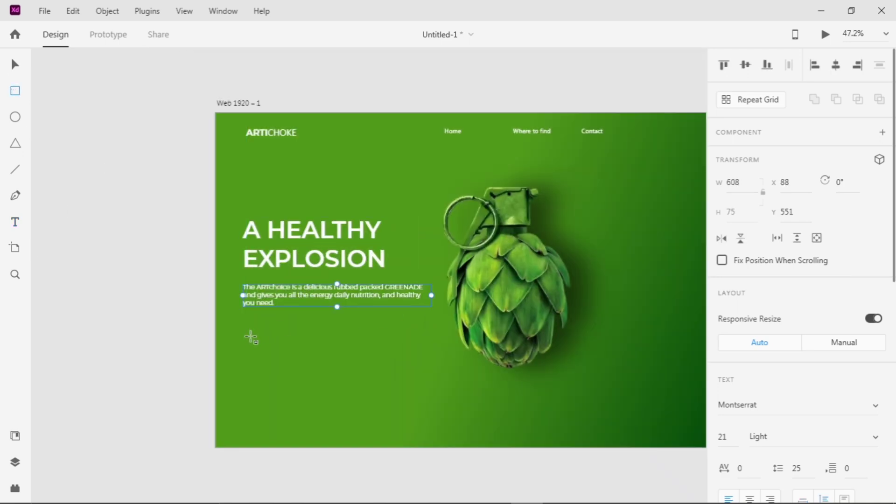
# Draw a button rectangle about 475 by 125 below the paragraph, with no fill and a thicker white border
pyautogui.moveTo(247, 335); pyautogui.dragTo(391, 370)
pyautogui.scroll(-7, 769, 472)
pyautogui.click(724, 186)
pyautogui.click(749, 218)
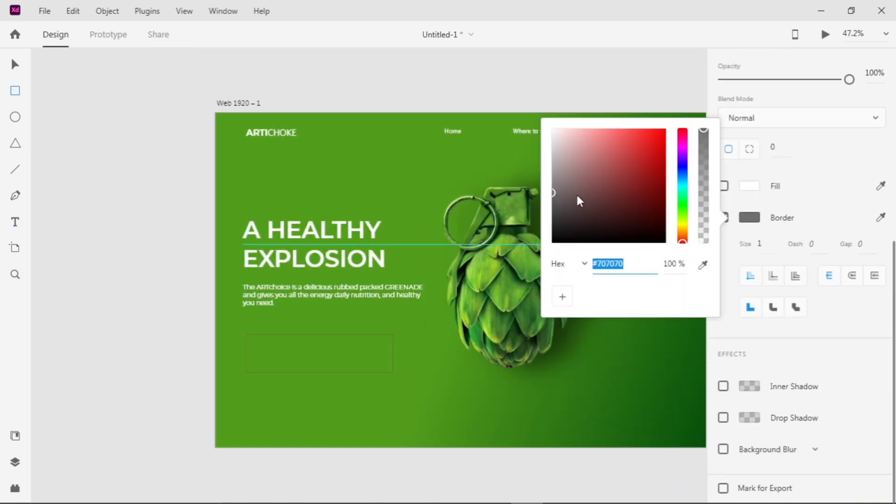
pyautogui.click(811, 193)
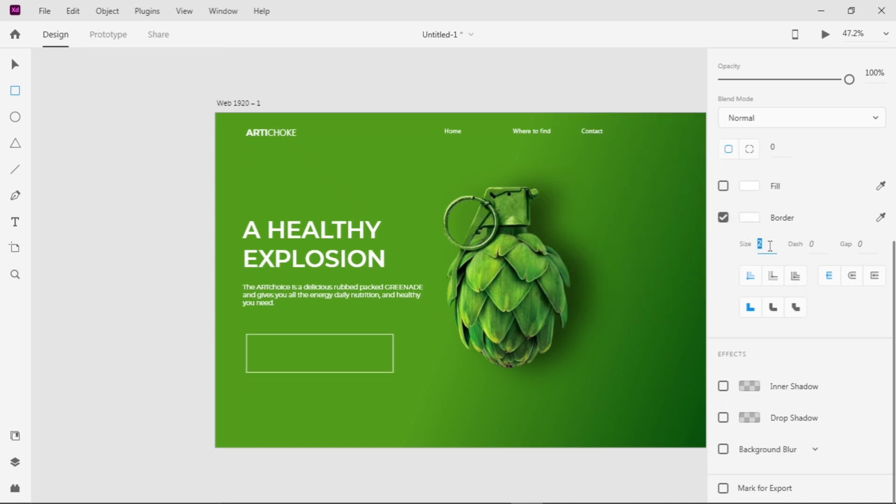
# Add the label "READ MORE" inside the button rectangle at font size 41
pyautogui.moveTo(264, 346); pyautogui.dragTo(372, 355)
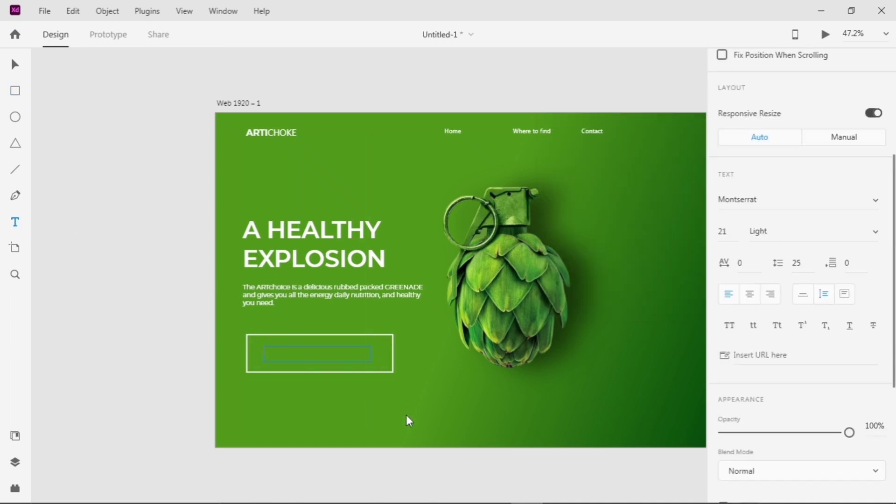
pyautogui.write('READ MORE')
pyautogui.scroll(-3, 754, 273)
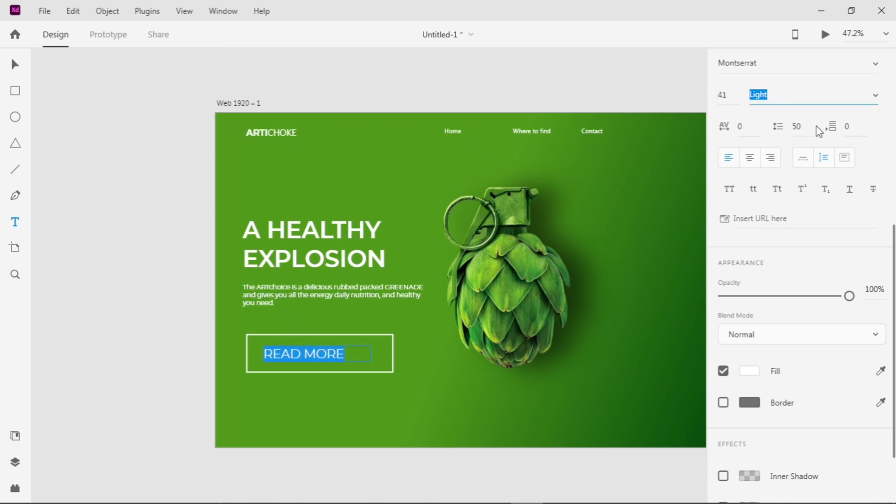
# Set the font style of the READ MORE label to SemiBold
pyautogui.click(820, 231)
pyautogui.scroll(-1, 824, 227)
pyautogui.scroll(2, 823, 226)
pyautogui.click(804, 164)
pyautogui.scroll(-3, 797, 243)
pyautogui.click(775, 207)
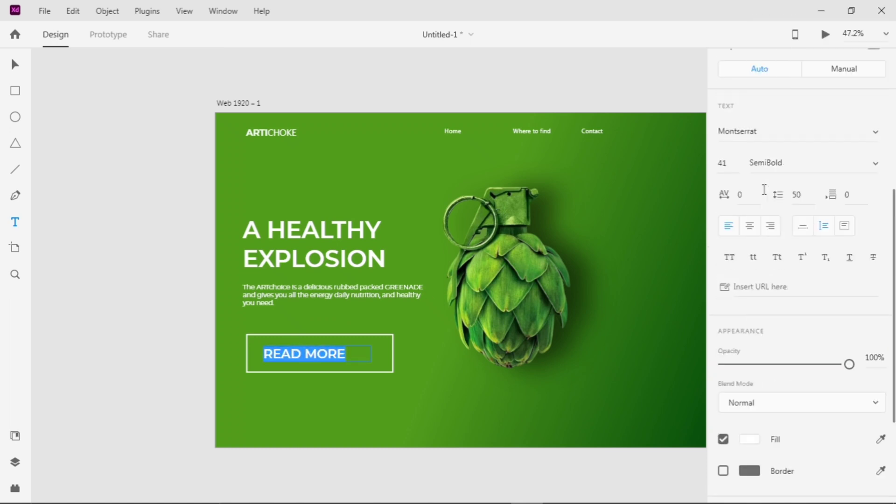
pyautogui.press('Escape')
# Narrow the READ MORE text box to fit its words and center the label within the button rectangle
pyautogui.scroll(3, 327, 354)
pyautogui.moveTo(423, 354); pyautogui.dragTo(371, 352)
pyautogui.scroll(-4, 436, 372)
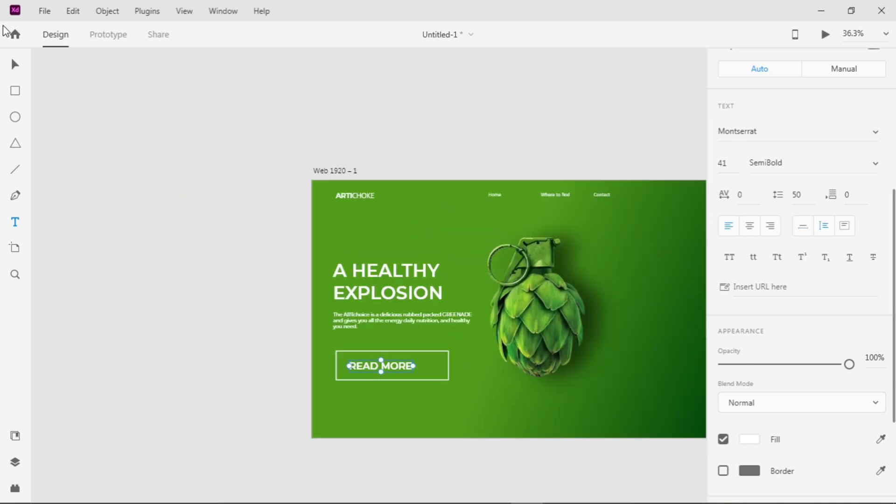
pyautogui.keyDown('shift'); pyautogui.click(402, 365); pyautogui.keyUp('shift')
pyautogui.scroll(5, 838, 77)
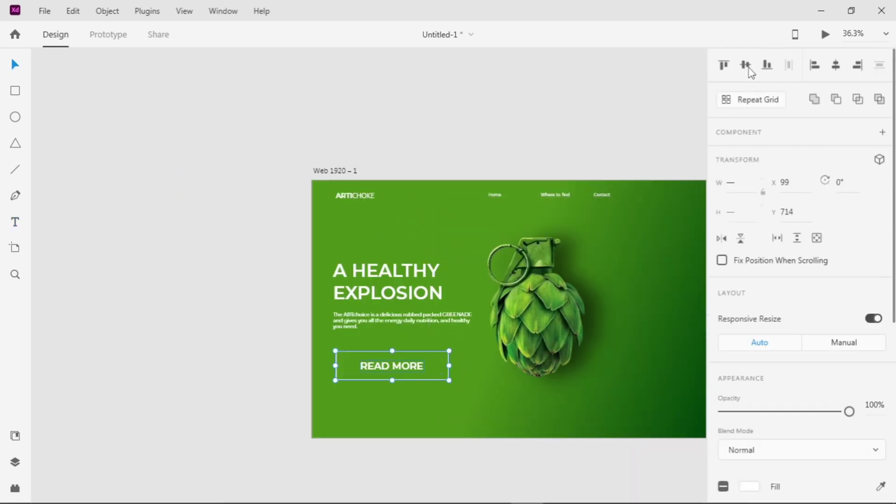
pyautogui.click(621, 140)
# Shrink the button rectangle around the READ MORE label slightly
pyautogui.scroll(-3, 513, 200)
pyautogui.moveTo(544, 201); pyautogui.dragTo(476, 202)
pyautogui.scroll(3, 387, 288)
pyautogui.click(418, 318)
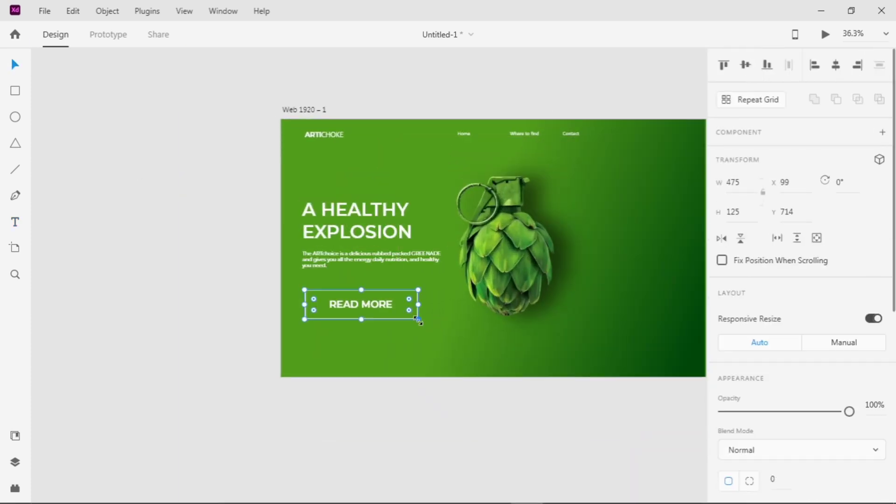
pyautogui.moveTo(365, 299); pyautogui.dragTo(357, 298)
pyautogui.scroll(3, 434, 202)
pyautogui.click(631, 480)
# Reduce the READ MORE label's font size to 30
pyautogui.click(336, 332)
pyautogui.scroll(-5, 765, 210)
pyautogui.write('30')
pyautogui.press('Return')
pyautogui.scroll(3, 493, 336)
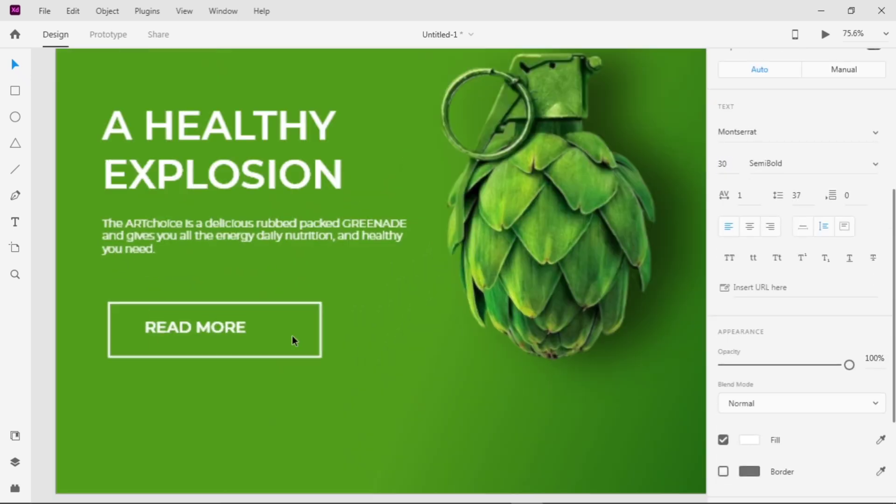
# Align the READ MORE label and the button rectangle on their horizontal centers
pyautogui.keyDown('shift'); pyautogui.click(296, 356); pyautogui.keyUp('shift')
pyautogui.scroll(5, 776, 252)
pyautogui.click(836, 66)
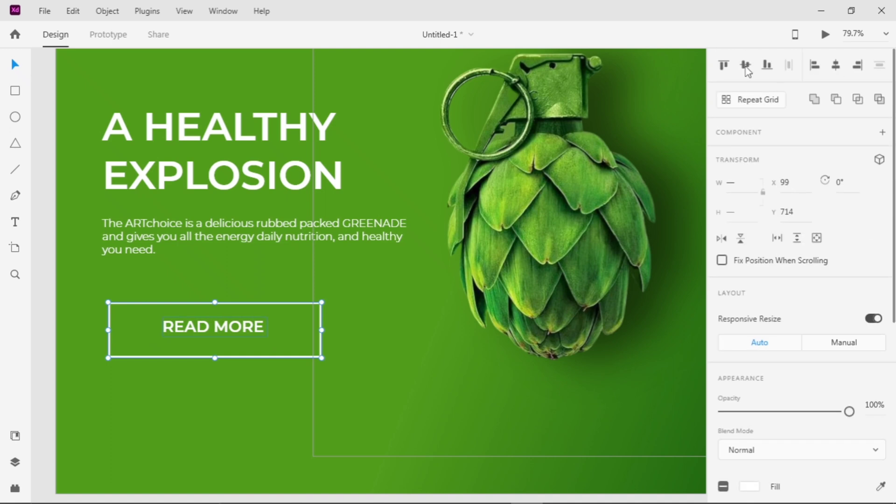
# Align the READ MORE label and the button rectangle on their vertical centers
pyautogui.click(746, 66)
pyautogui.click(523, 283)
pyautogui.scroll(-4, 522, 283)
pyautogui.hscroll(3, 489, 282)
pyautogui.click(280, 369)
pyautogui.scroll(3, 441, 242)
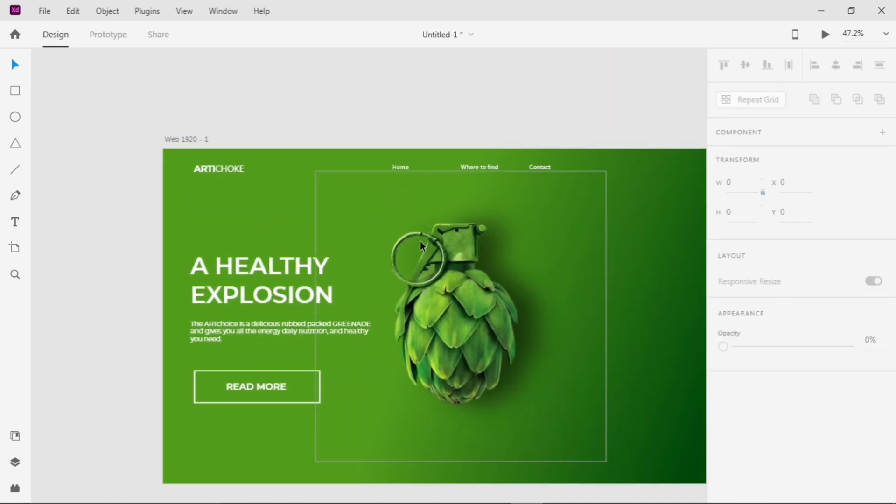
# Add a 01/05 page counter as a text box above the A HEALTHY EXPLOSION headline
pyautogui.moveTo(182, 176); pyautogui.dragTo(268, 186)
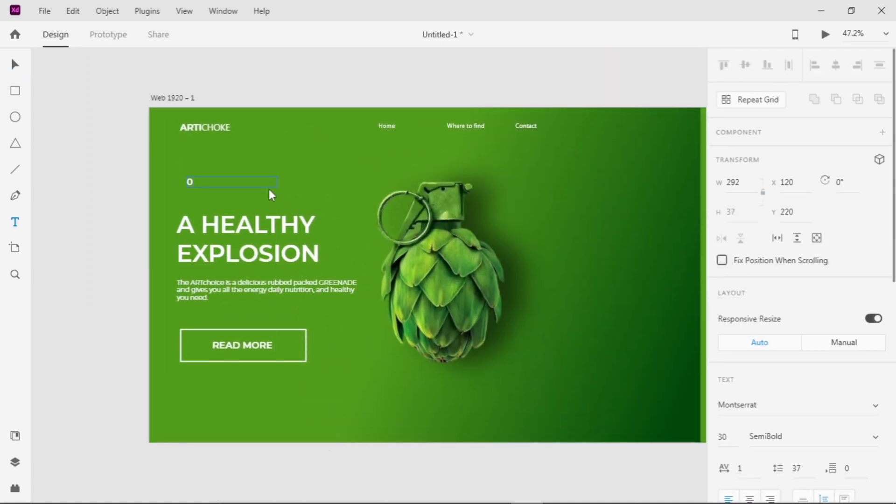
pyautogui.write('01/05')
pyautogui.click(100, 146)
pyautogui.scroll(6, 189, 187)
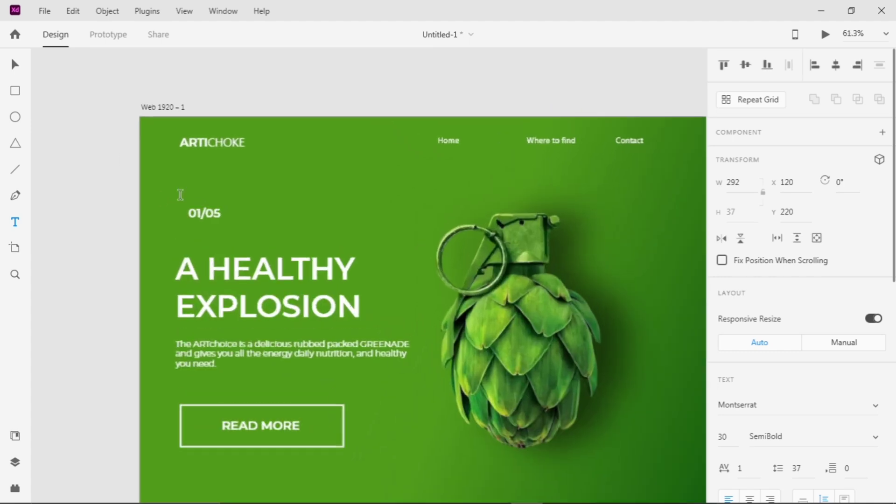
# Set the 05 in the page counter to font size 20 and Light weight
pyautogui.press('v')
pyautogui.doubleClick(234, 211)
pyautogui.moveTo(260, 212); pyautogui.dragTo(221, 211)
pyautogui.scroll(-4, 817, 380)
pyautogui.click(724, 232)
pyautogui.write('28')
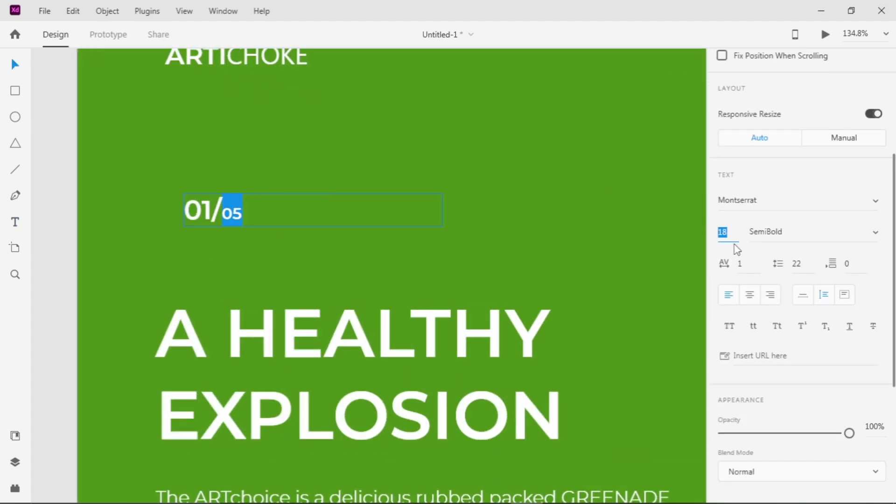
pyautogui.click(875, 234)
pyautogui.click(874, 233)
pyautogui.click(875, 232)
pyautogui.click(821, 138)
pyautogui.click(458, 188)
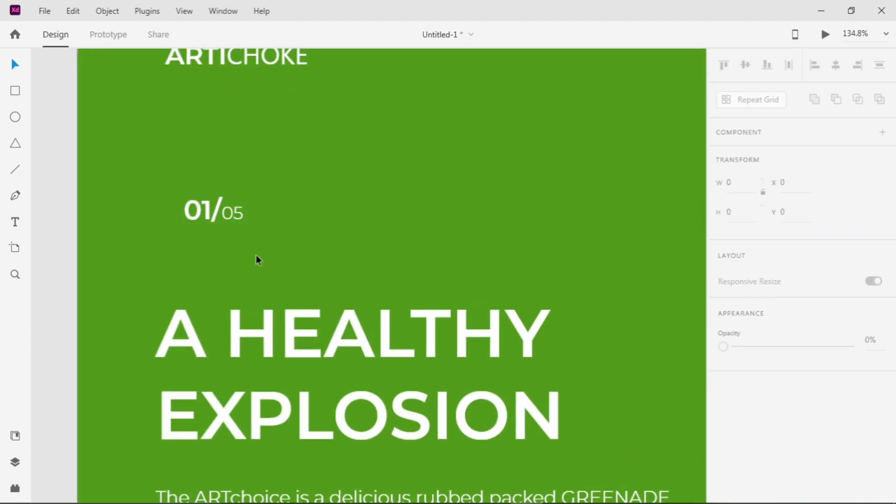
# Shrink the READ MORE button rectangle to a more compact size around its label
pyautogui.scroll(-3, 256, 255)
pyautogui.scroll(-3, 259, 248)
pyautogui.click(277, 258)
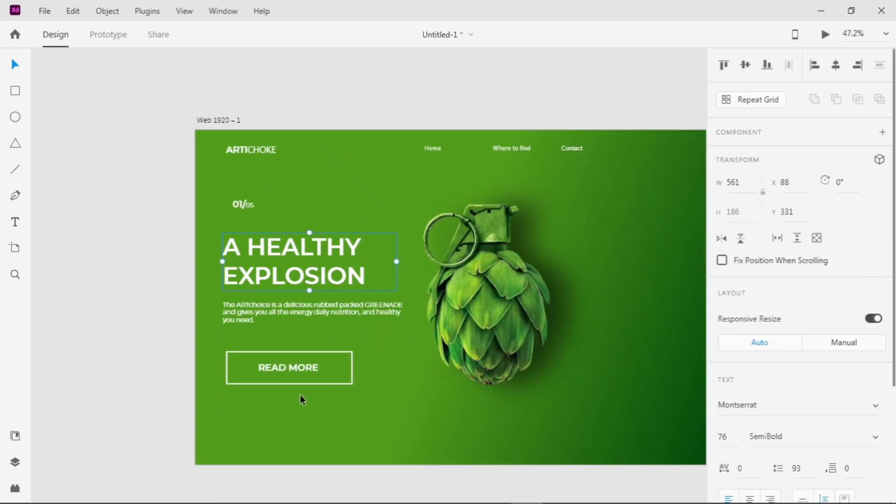
pyautogui.click(300, 395)
pyautogui.click(314, 380)
pyautogui.moveTo(352, 388); pyautogui.dragTo(271, 356)
# Line up the headline, paragraph and button under the logo with tighter spacing, and shift the 01/05 counter to the right
pyautogui.click(348, 383)
pyautogui.moveTo(332, 377); pyautogui.dragTo(225, 250)
pyautogui.moveTo(314, 307); pyautogui.dragTo(318, 293)
pyautogui.moveTo(240, 209); pyautogui.dragTo(265, 206)
pyautogui.scroll(-3, 766, 327)
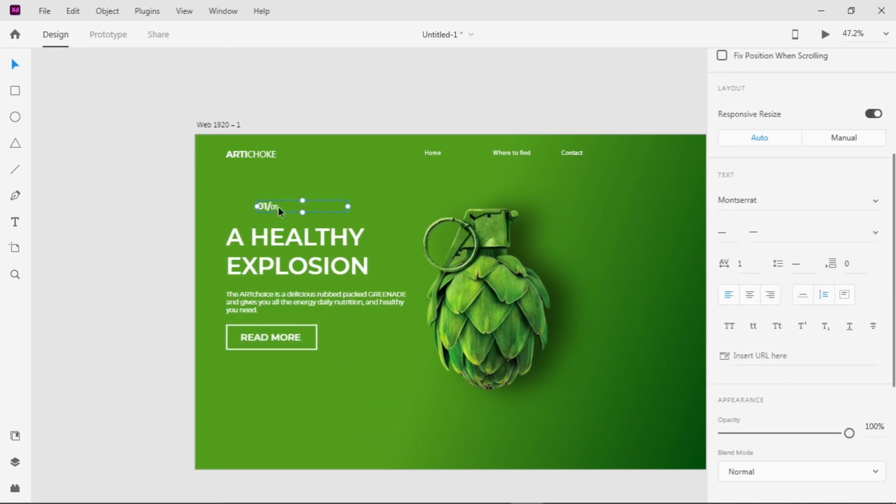
# Enlarge the 01 in the page counter to font size 36
pyautogui.scroll(5, 271, 201)
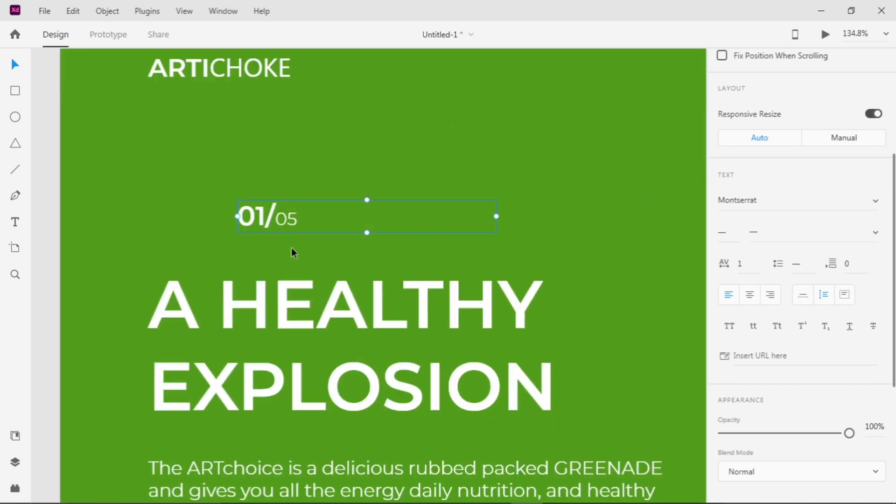
pyautogui.doubleClick(272, 245)
pyautogui.press('Up')
pyautogui.press('Up')
pyautogui.press('Up')
pyautogui.press('Up')
pyautogui.press('Up')
pyautogui.press('Up')
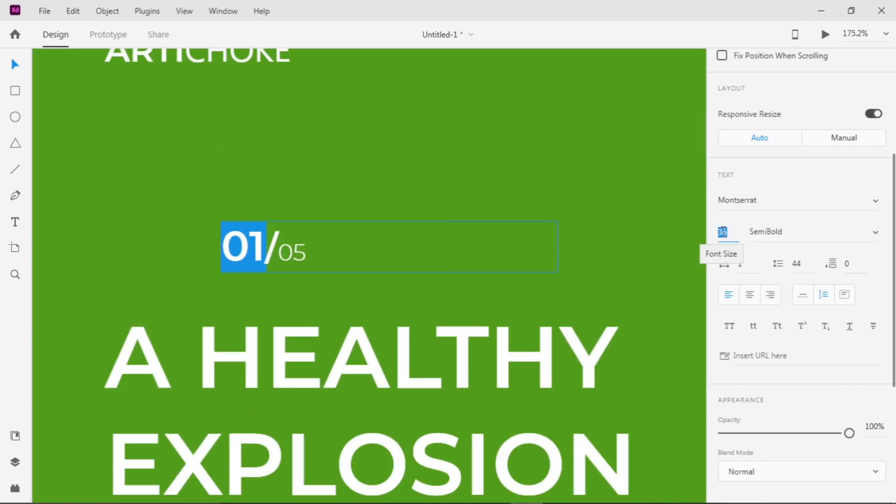
# Set the slash in the page counter to font size 20 and Light weight to match the 05
pyautogui.moveTo(309, 252); pyautogui.dragTo(290, 253)
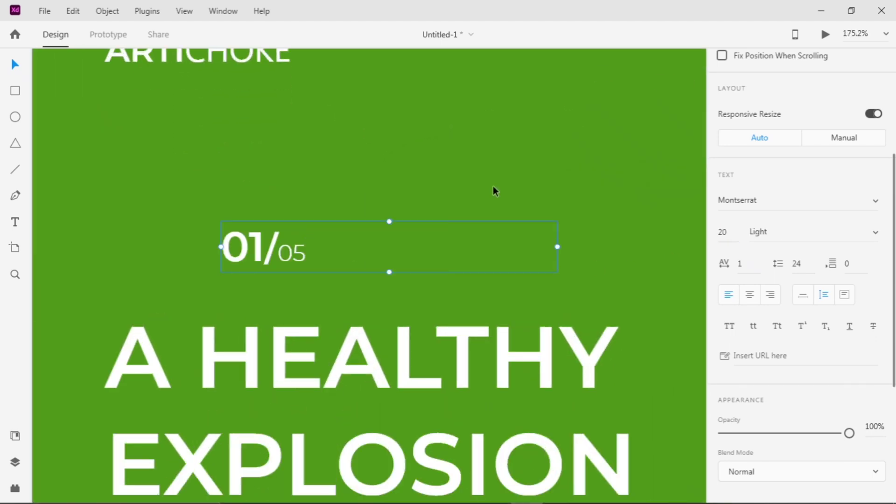
pyautogui.scroll(-2, 495, 191)
pyautogui.scroll(3, 365, 227)
pyautogui.doubleClick(365, 226)
pyautogui.moveTo(369, 228); pyautogui.dragTo(357, 234)
pyautogui.press('Escape')
pyautogui.doubleClick(361, 232)
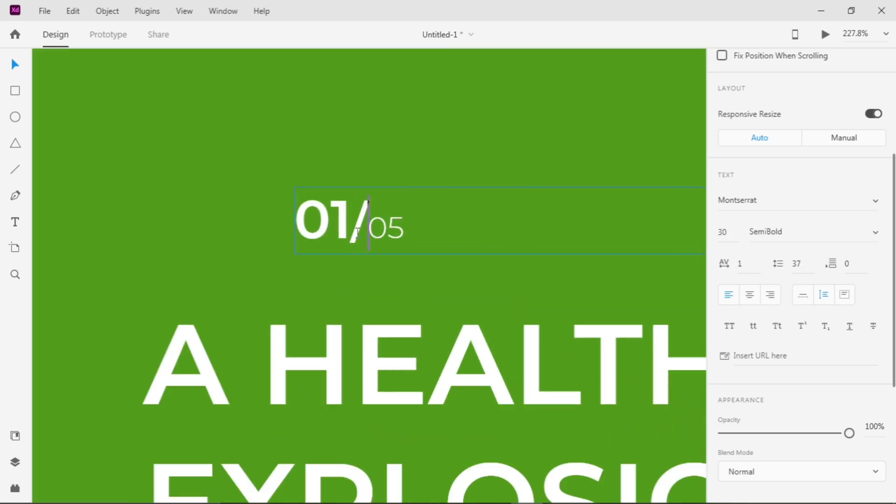
pyautogui.click(353, 230)
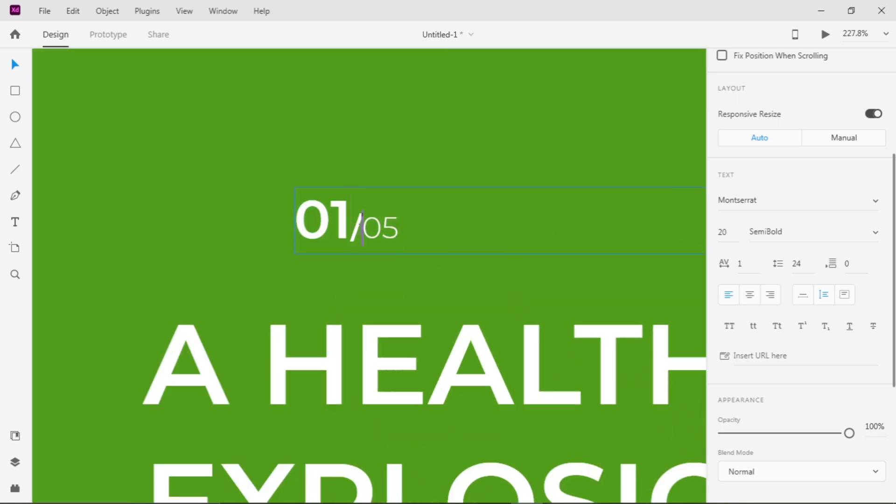
pyautogui.click(875, 233)
pyautogui.click(770, 82)
pyautogui.press('Escape')
pyautogui.scroll(-3, 550, 142)
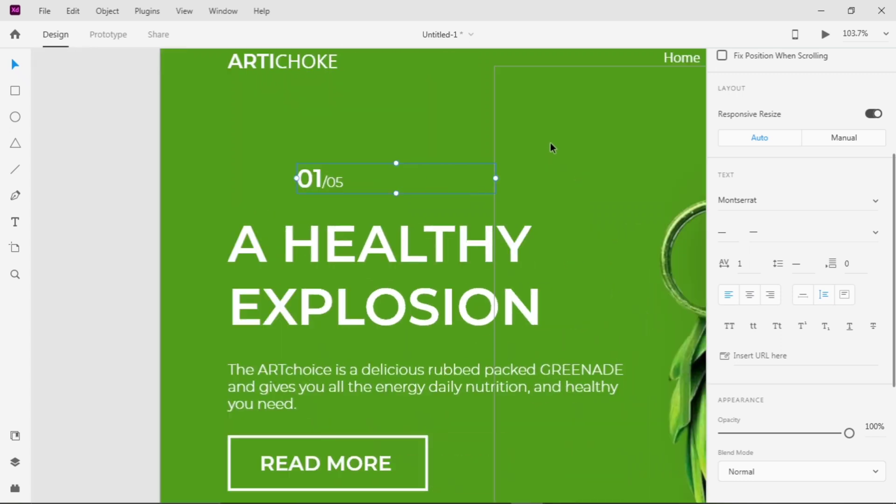
# Draw a thin horizontal line extending right from the 01/05 counter and color its border white
pyautogui.moveTo(495, 178); pyautogui.dragTo(433, 184)
pyautogui.click(97, 176)
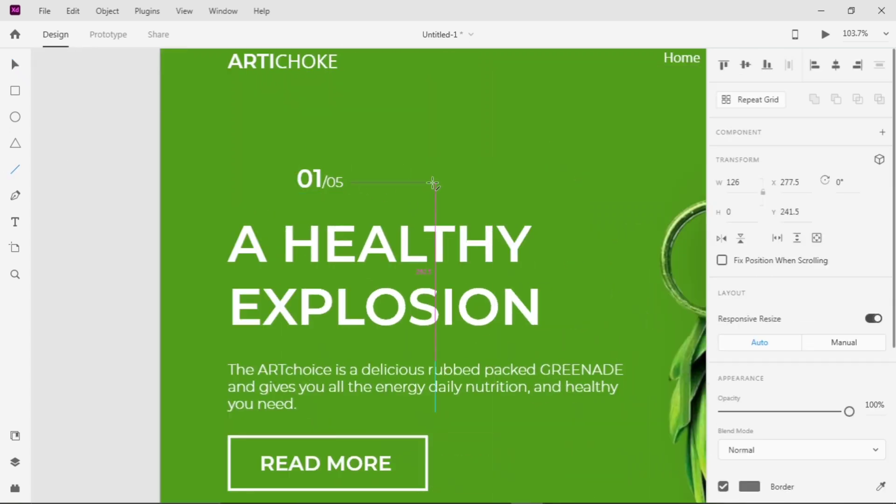
pyautogui.scroll(-5, 775, 357)
pyautogui.moveTo(560, 182); pyautogui.dragTo(543, 157)
pyautogui.click(749, 249)
pyautogui.click(795, 246)
pyautogui.click(623, 394)
# Add a wide text box reading GREENADE! across the lower part of the artboard
pyautogui.scroll(-6, 623, 394)
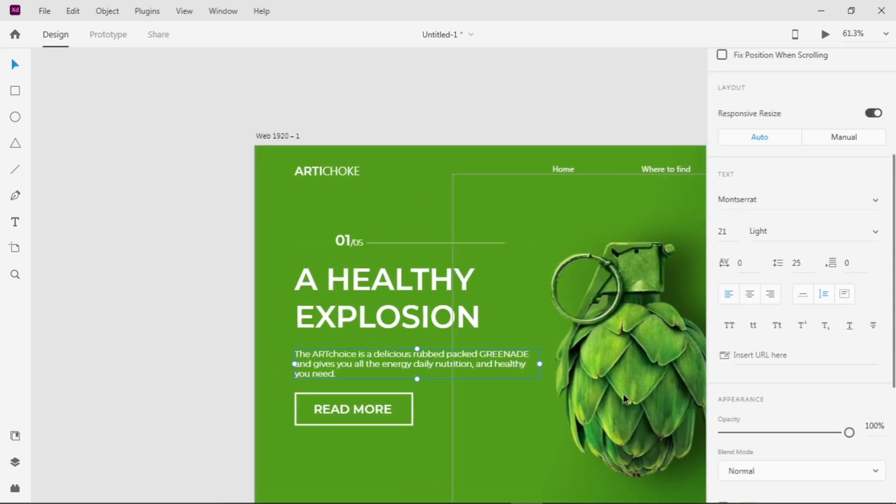
pyautogui.scroll(3, 611, 374)
pyautogui.hscroll(3, 611, 374)
pyautogui.scroll(-2, 419, 346)
pyautogui.click(419, 345)
pyautogui.click(15, 222)
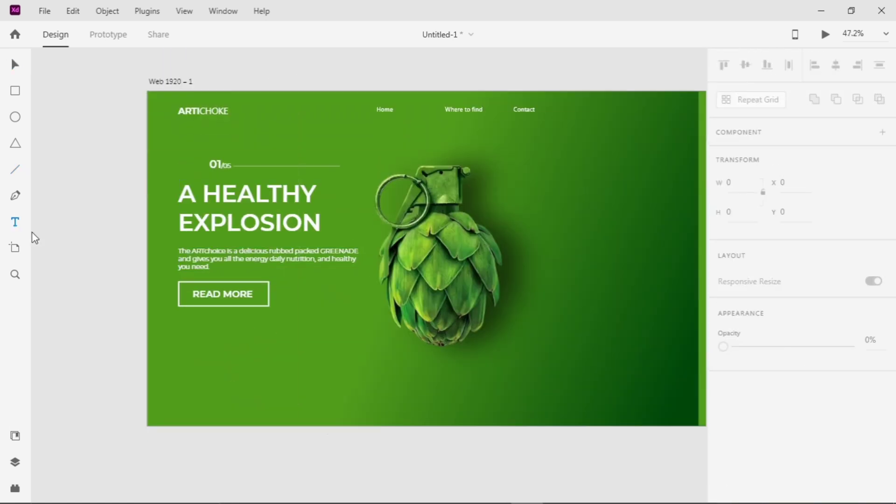
pyautogui.moveTo(229, 337); pyautogui.dragTo(610, 410)
pyautogui.write('GREEN')
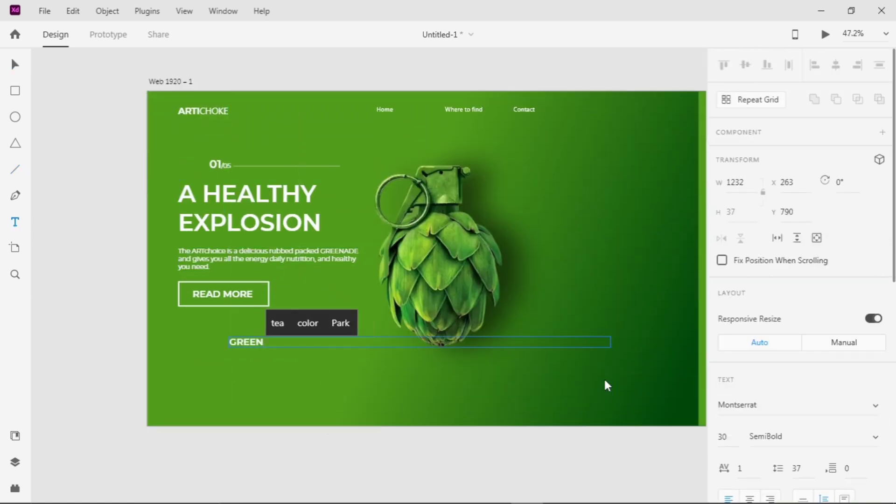
pyautogui.write('ADE!')
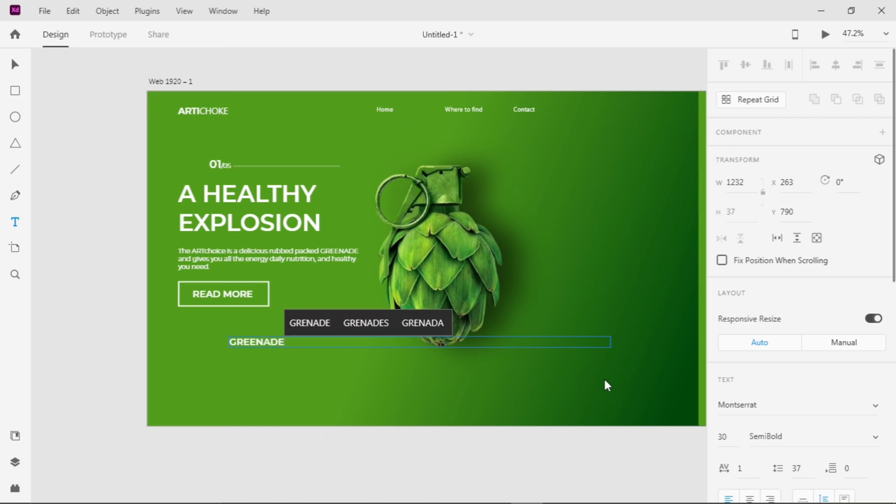
pyautogui.press('Escape')
# Set the GREENADE! text to font size 250 and widen its box to hold the word on one line
pyautogui.click(731, 432)
pyautogui.press('Up')
pyautogui.press('Up')
pyautogui.press('Up')
pyautogui.press('Up')
pyautogui.press('Up')
pyautogui.press('Up')
pyautogui.press('Up')
pyautogui.press('Up')
pyautogui.press('Up')
pyautogui.press('Up')
pyautogui.press('Up')
pyautogui.press('Up')
pyautogui.press('Up')
pyautogui.press('Up')
pyautogui.press('Up')
pyautogui.press('Up')
pyautogui.press('Up')
pyautogui.press('Up')
pyautogui.press('Up')
pyautogui.press('Up')
pyautogui.press('Up')
pyautogui.press('Up')
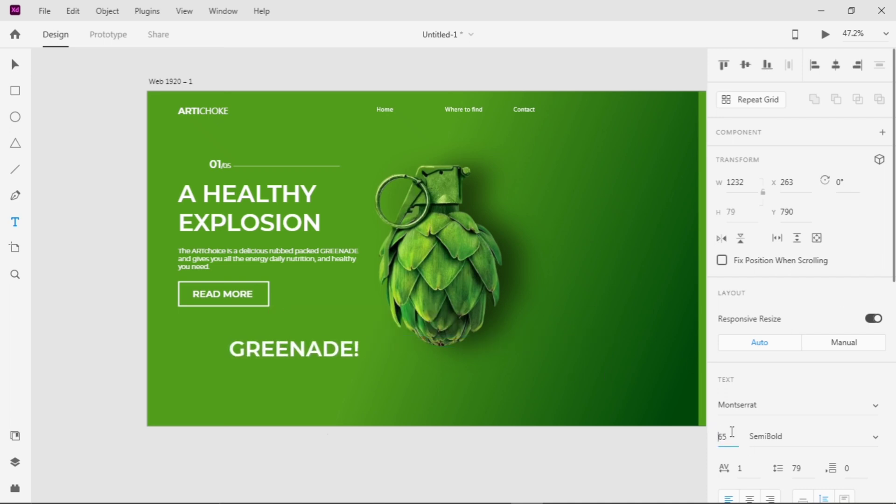
pyautogui.press('Up')
pyautogui.press('Up')
pyautogui.press('Up')
pyautogui.press('Up')
pyautogui.press('Up')
pyautogui.press('Up')
pyautogui.press('Up')
pyautogui.press('Up')
pyautogui.press('Up')
pyautogui.press('Up')
pyautogui.press('Up')
pyautogui.press('Up')
pyautogui.press('Up')
pyautogui.press('Up')
pyautogui.press('Up')
pyautogui.press('Up')
pyautogui.press('Up')
pyautogui.press('Up')
pyautogui.press('Up')
pyautogui.press('Up')
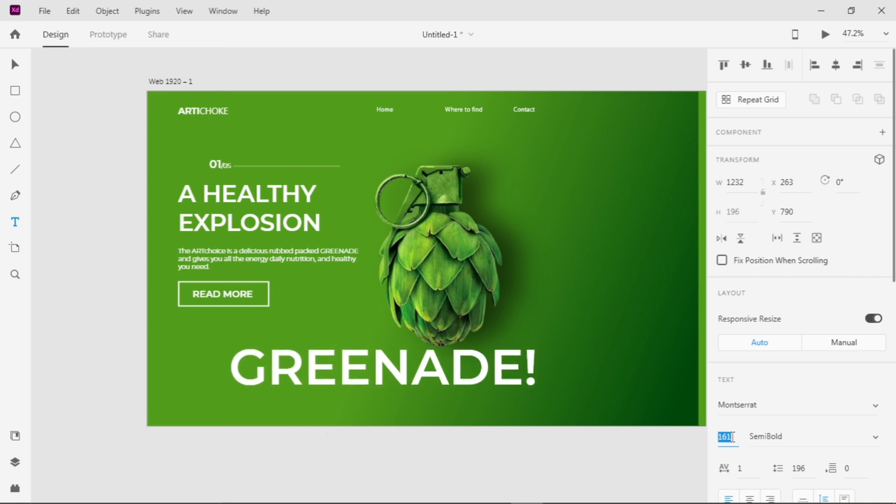
pyautogui.press('Up')
pyautogui.press('Up')
pyautogui.press('Up')
pyautogui.press('Up')
pyautogui.press('Up')
pyautogui.press('Up')
pyautogui.press('Up')
pyautogui.press('Up')
pyautogui.press('Up')
pyautogui.press('Up')
pyautogui.press('Up')
pyautogui.press('Up')
pyautogui.press('Up')
pyautogui.press('Up')
pyautogui.press('Up')
pyautogui.press('Up')
pyautogui.press('Up')
pyautogui.press('Up')
pyautogui.press('Up')
pyautogui.press('Up')
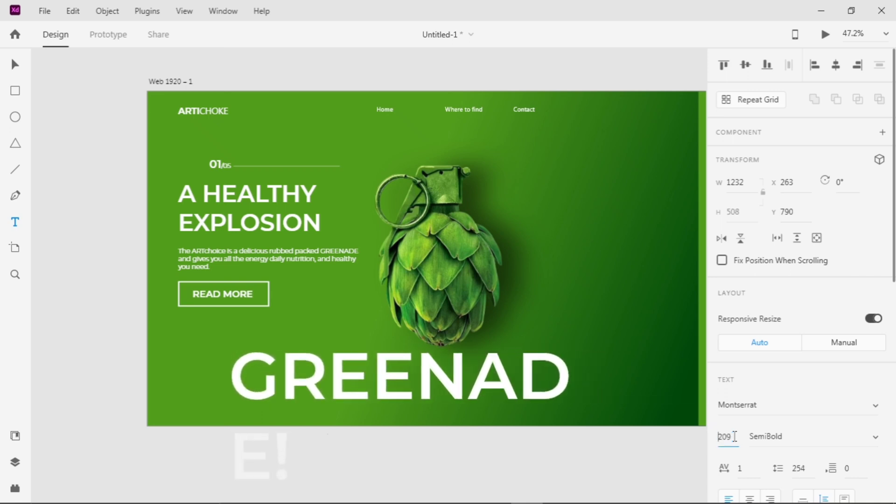
pyautogui.moveTo(614, 419); pyautogui.dragTo(700, 415)
pyautogui.write('250')
pyautogui.press('Return')
pyautogui.click(358, 449)
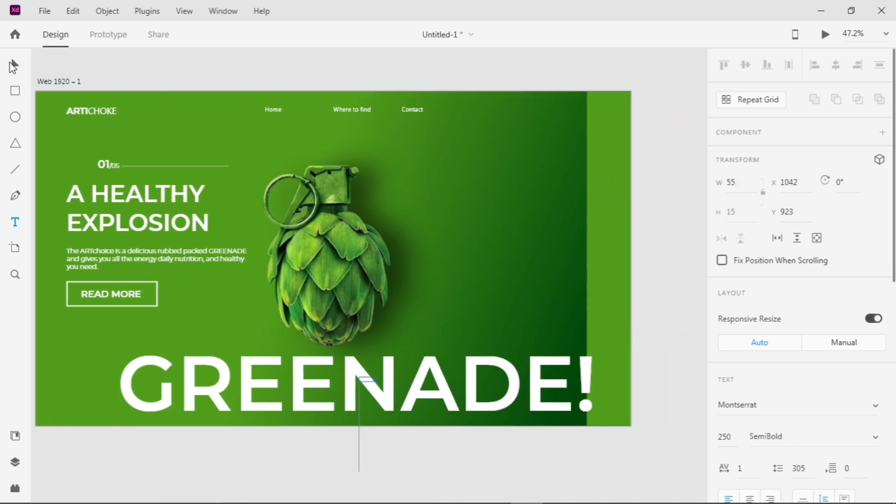
# Move the GREENADE! text left, narrow its box to the word and center it horizontally on the artboard
pyautogui.click(14, 65)
pyautogui.moveTo(377, 409); pyautogui.dragTo(340, 405)
pyautogui.click(61, 414)
pyautogui.click(216, 400)
pyautogui.click(835, 65)
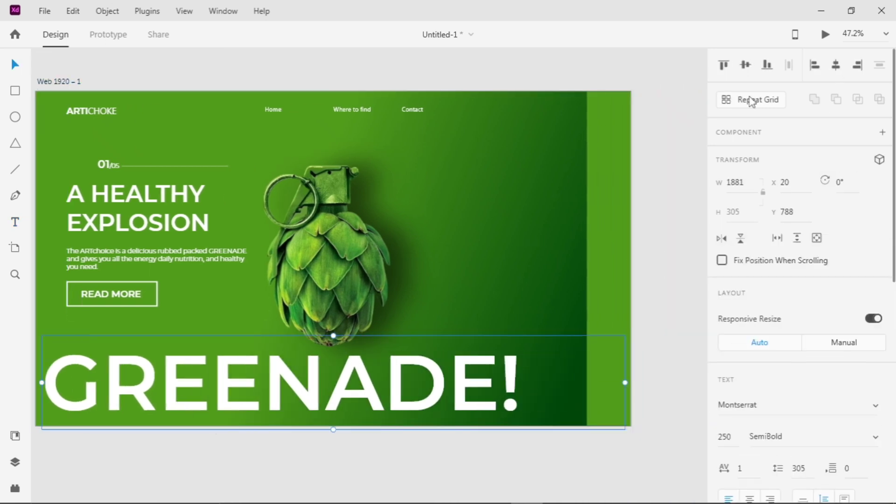
pyautogui.moveTo(563, 381); pyautogui.dragTo(523, 385)
pyautogui.click(838, 68)
pyautogui.click(536, 224)
# Set the GREENADE! text to Bold and widen its box so the exclamation mark stays on the same line
pyautogui.scroll(-3, 537, 224)
pyautogui.moveTo(507, 315); pyautogui.dragTo(497, 314)
pyautogui.scroll(-5, 868, 303)
pyautogui.click(872, 300)
pyautogui.click(779, 246)
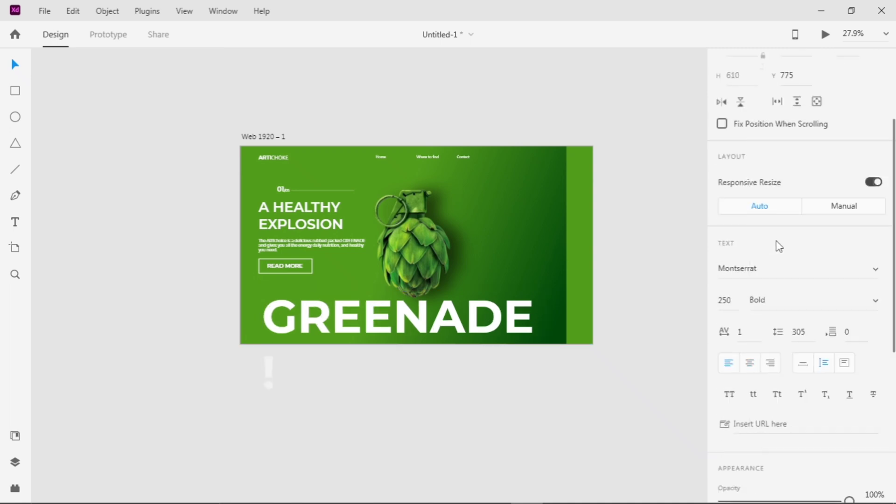
pyautogui.moveTo(547, 344); pyautogui.dragTo(554, 344)
pyautogui.click(578, 333)
# Enlarge the artichoke image to about 1147 by 1147 and reposition it so its base overlaps the GREENADE! text
pyautogui.click(527, 311)
pyautogui.click(460, 278)
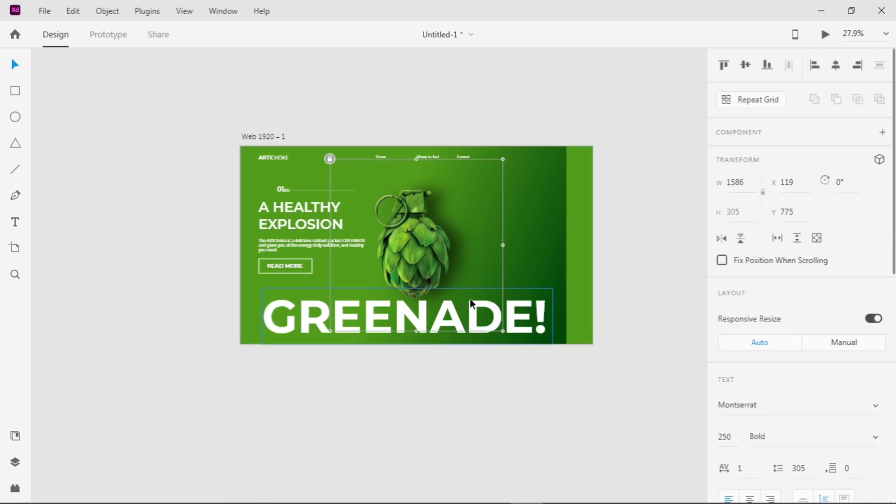
pyautogui.moveTo(502, 331); pyautogui.dragTo(513, 343)
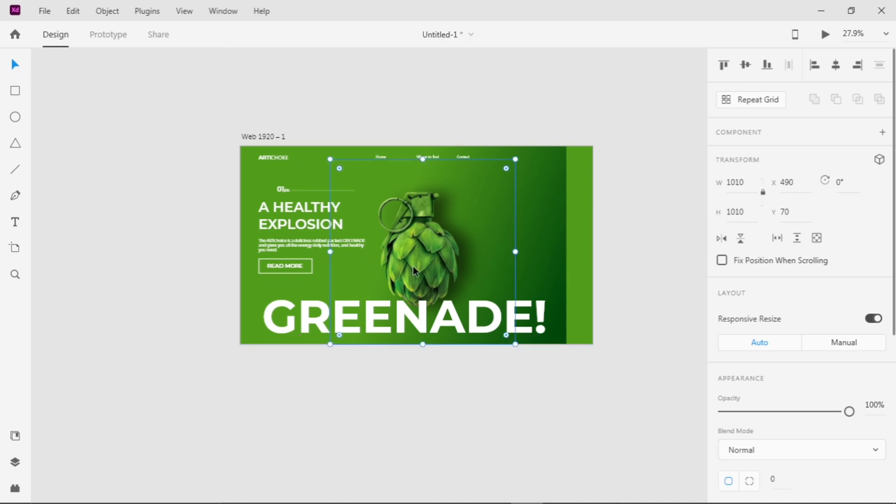
pyautogui.moveTo(413, 267); pyautogui.dragTo(411, 253)
pyautogui.moveTo(514, 331); pyautogui.dragTo(541, 357)
pyautogui.moveTo(435, 255); pyautogui.dragTo(433, 248)
# Bring the artichoke image forward so it sits in front of the GREENADE! text
pyautogui.click(516, 318)
pyautogui.scroll(-3, 791, 478)
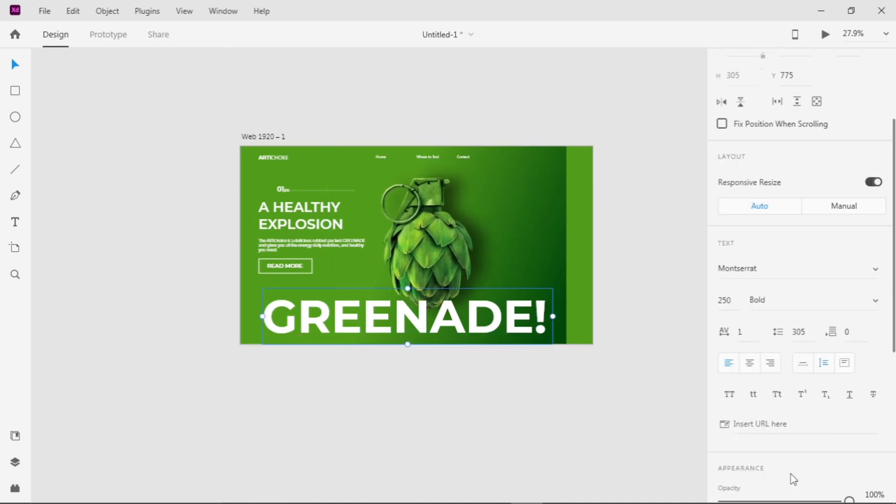
pyautogui.click(453, 262)
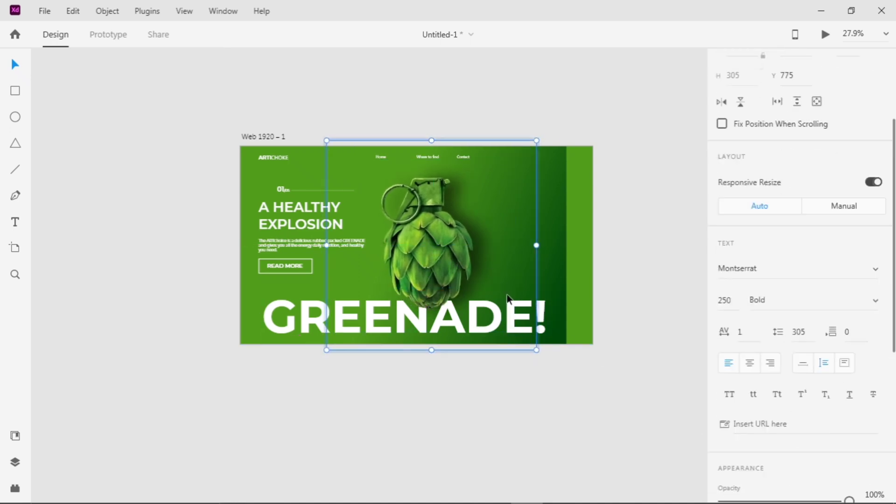
pyautogui.click(36, 72)
pyautogui.click(441, 259)
pyautogui.rightClick(440, 260)
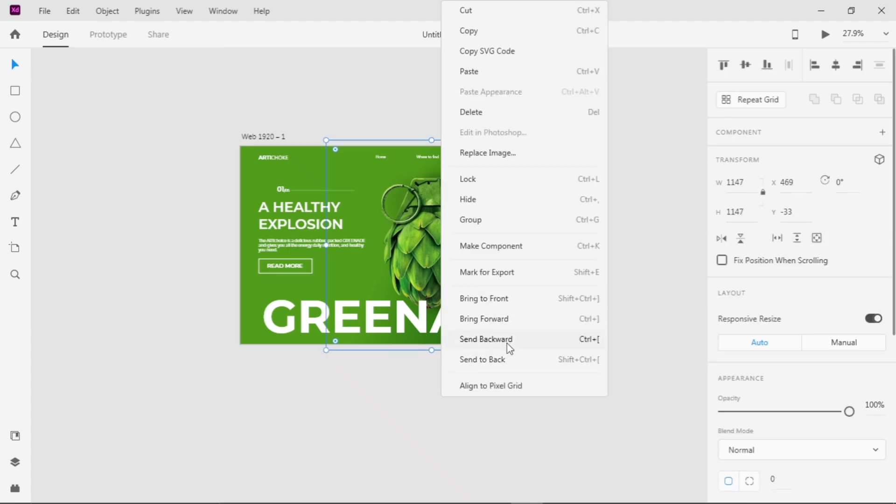
pyautogui.click(508, 320)
pyautogui.click(608, 300)
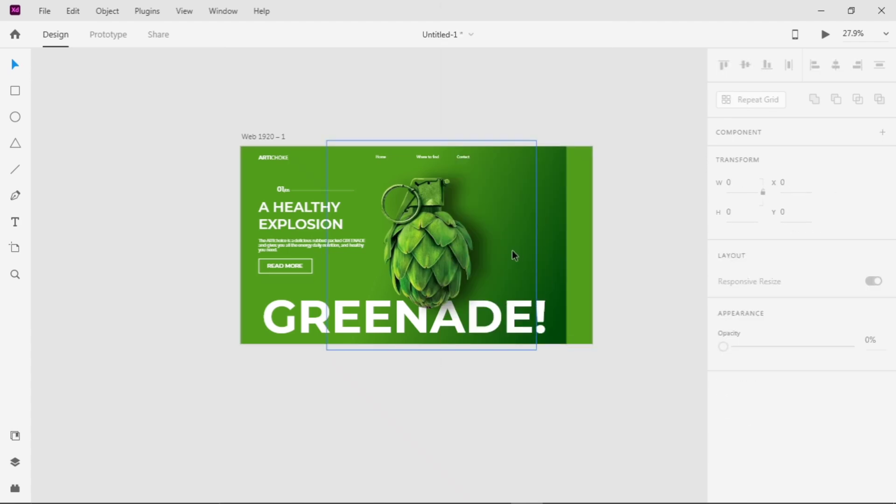
pyautogui.scroll(3, 511, 233)
pyautogui.click(467, 203)
pyautogui.hotkey('ctrl', 'l')
pyautogui.scroll(1, 434, 140)
pyautogui.click(339, 101)
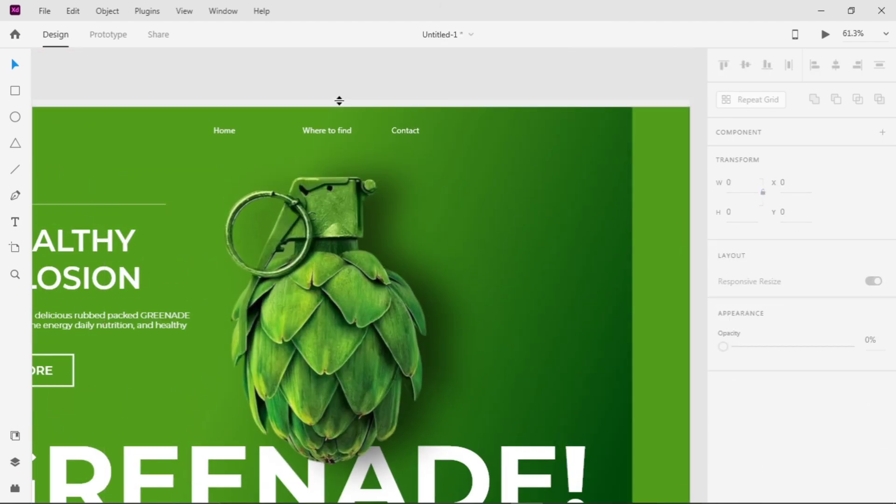
pyautogui.moveTo(342, 103); pyautogui.dragTo(355, 162)
pyautogui.click(471, 136)
pyautogui.hotkey('ctrl', 'z')
# Shrink the artichoke image from its upper edge to leave more space below the navigation labels
pyautogui.scroll(-1, 471, 137)
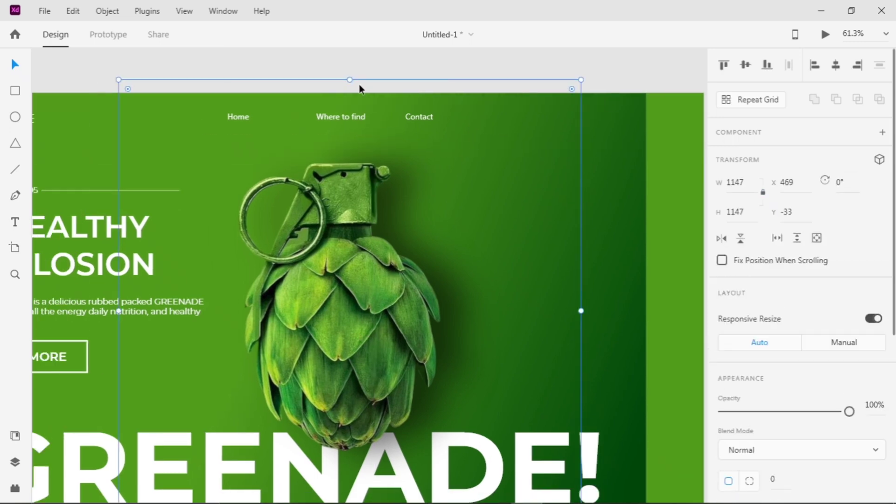
pyautogui.moveTo(360, 88); pyautogui.dragTo(353, 177)
# Change the font of the Home, Where to find and Contact labels to Montserrat
pyautogui.click(253, 119)
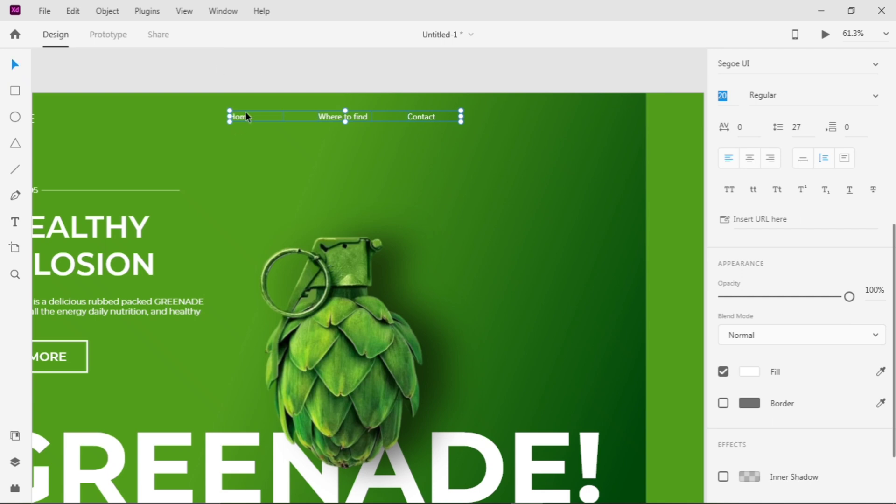
pyautogui.click(768, 62)
pyautogui.write('Montserrat')
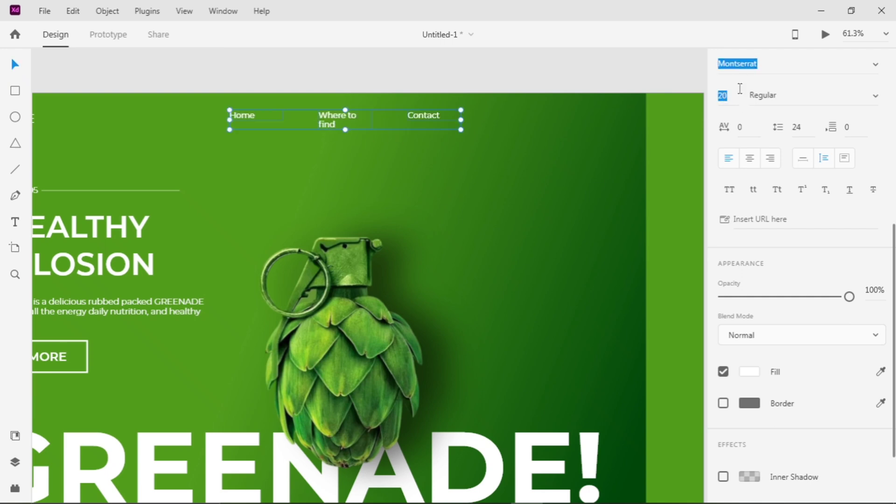
# Widen the Where to find label to fit on one line and adjust the spacing between the navigation labels
pyautogui.click(405, 109)
pyautogui.click(367, 120)
pyautogui.moveTo(372, 120); pyautogui.dragTo(385, 120)
pyautogui.moveTo(357, 116); pyautogui.dragTo(351, 115)
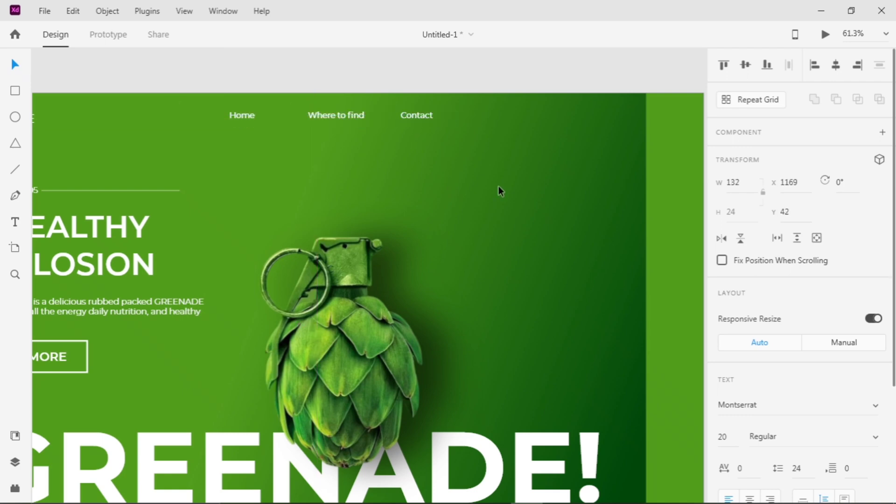
# Search the Icons 4 Design plugin for "menu" and insert the menu icon onto the artboard
pyautogui.press('Escape')
pyautogui.scroll(-5, 498, 186)
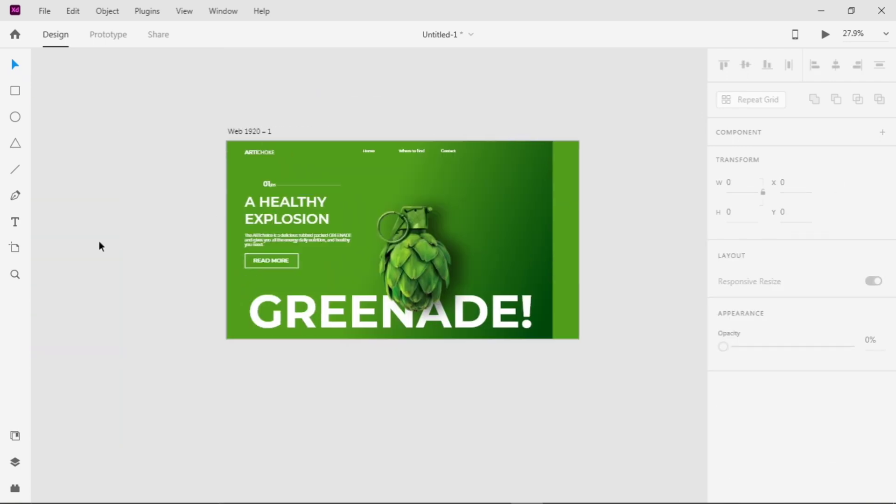
pyautogui.hotkey('ctrl', 'shift', 'p')
pyautogui.click(73, 132)
pyautogui.write('menu')
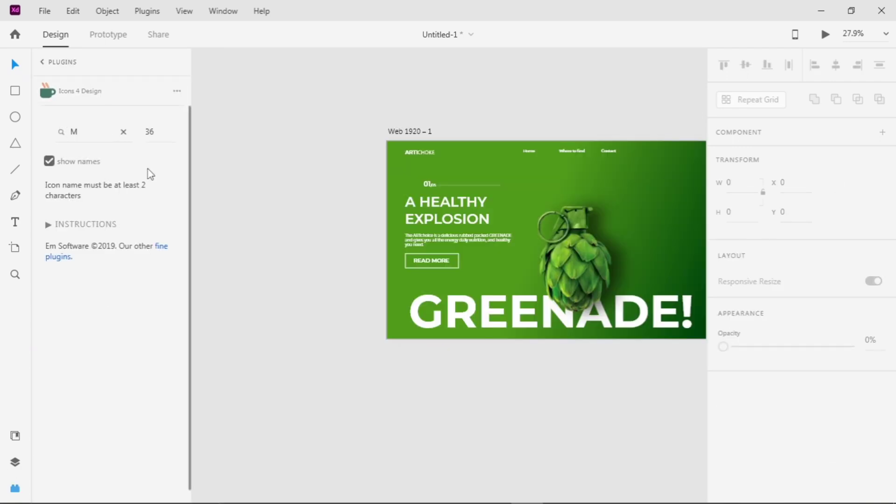
pyautogui.click(84, 223)
pyautogui.hotkey('ctrl', 'shift', 'p')
pyautogui.scroll(2, 255, 239)
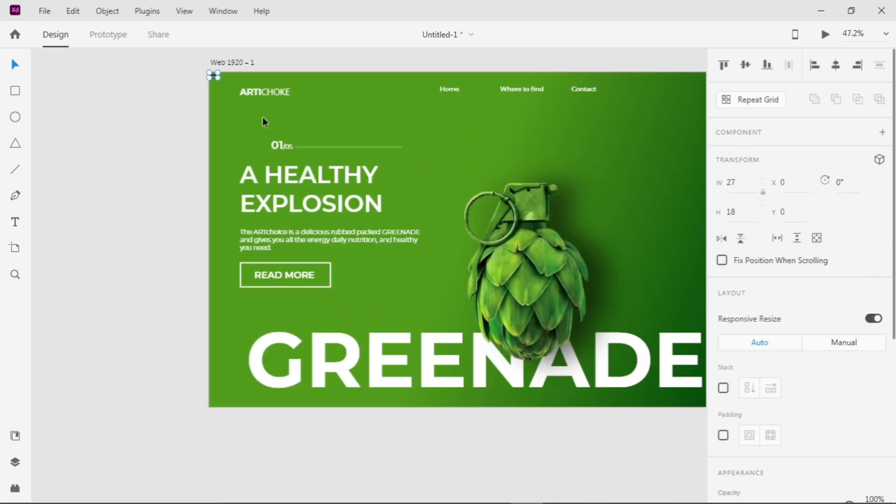
# Enlarge the menu icon to about 31 by 27 px and place it at the upper end of the side strip, level with the navigation
pyautogui.scroll(-2, 272, 122)
pyautogui.scroll(4, 238, 105)
pyautogui.click(244, 82)
pyautogui.moveTo(245, 82); pyautogui.dragTo(689, 148)
pyautogui.scroll(-4, 690, 149)
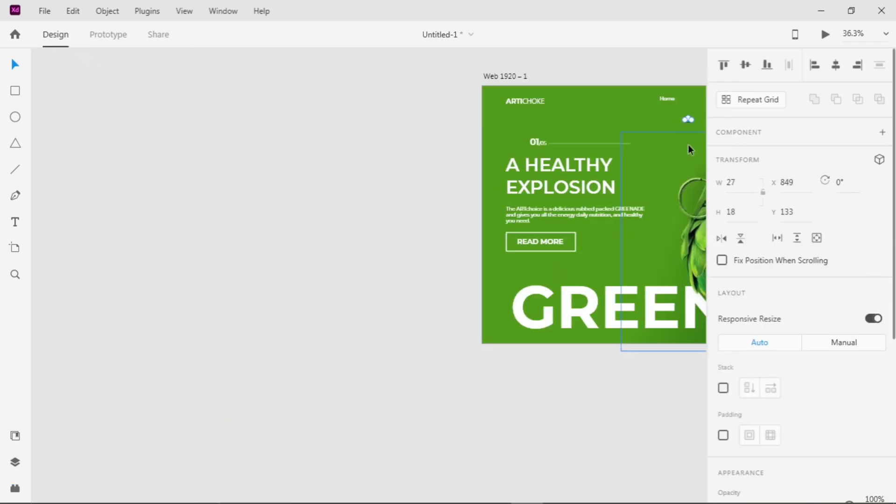
pyautogui.scroll(4, 688, 139)
pyautogui.click(468, 124)
pyautogui.moveTo(460, 116); pyautogui.dragTo(465, 80)
pyautogui.click(370, 176)
pyautogui.scroll(1, 466, 93)
pyautogui.scroll(-3, 513, 93)
pyautogui.press('Up')
pyautogui.press('Right')
pyautogui.press('Right')
pyautogui.press('Right')
pyautogui.press('Right')
pyautogui.press('Right')
pyautogui.press('Right')
pyautogui.press('Right')
pyautogui.press('Right')
pyautogui.press('Right')
pyautogui.press('Right')
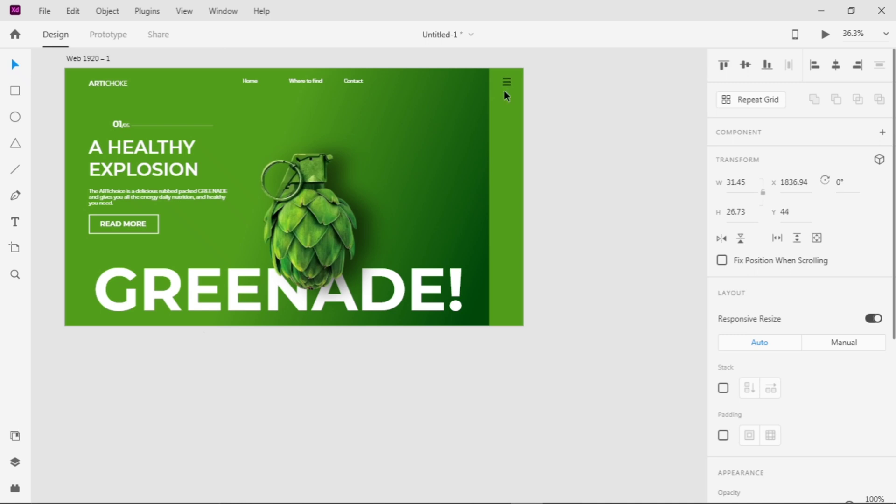
pyautogui.press('Down')
# Set the menu icon's border colour to white (#FFFFFF)
pyautogui.scroll(-5, 742, 353)
pyautogui.click(743, 356)
pyautogui.moveTo(574, 289); pyautogui.dragTo(547, 257)
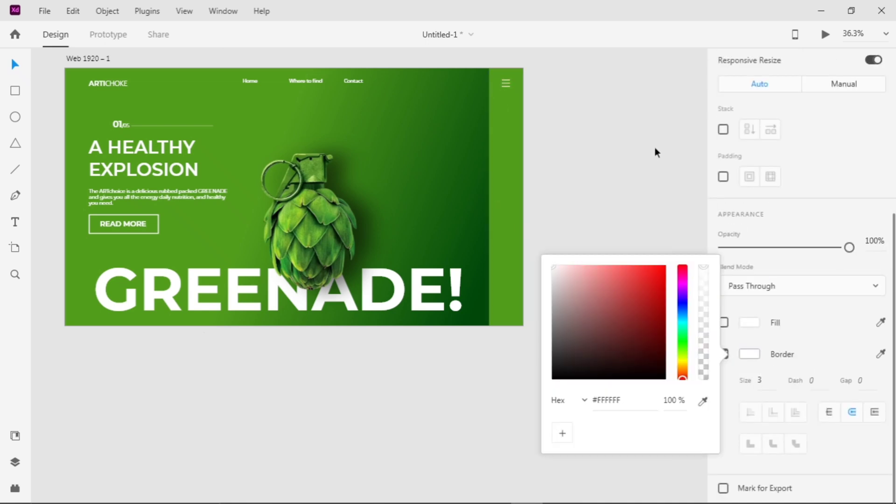
pyautogui.click(654, 149)
# Increase the border size of the horizontal line beside the 01/05 counter
pyautogui.click(205, 125)
pyautogui.scroll(-1, 606, 261)
# Draw a white vertical line with border size 2 below the menu icon and duplicate it lower in the side strip
pyautogui.scroll(-3, 786, 312)
pyautogui.click(760, 276)
pyautogui.press('Up')
pyautogui.click(609, 248)
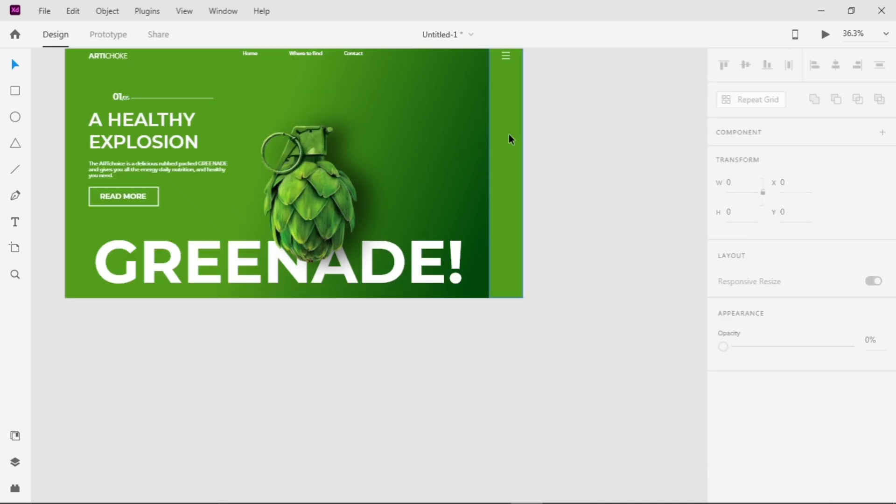
pyautogui.moveTo(506, 60)
pyautogui.mouseDown()
pyautogui.moveTo(506, 140)
pyautogui.moveTo(506, 127)
pyautogui.mouseUp()
pyautogui.scroll(-5, 747, 280)
pyautogui.click(749, 259)
pyautogui.moveTo(572, 191); pyautogui.dragTo(547, 163)
pyautogui.click(769, 285)
pyautogui.press('Up')
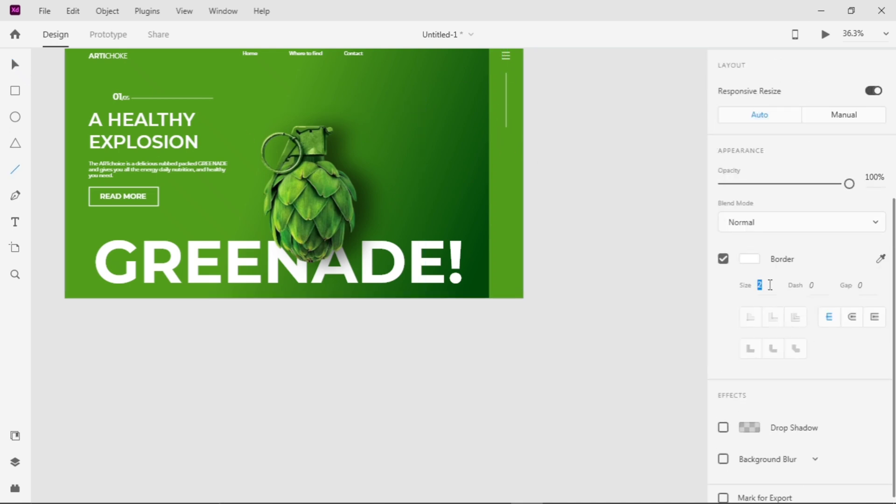
pyautogui.moveTo(506, 105); pyautogui.dragTo(508, 234)
pyautogui.click(576, 156)
pyautogui.scroll(2, 576, 156)
# Search the Icons 4 Design plugin for "Face" and insert the round Facebook icon from the Simple set
pyautogui.click(15, 488)
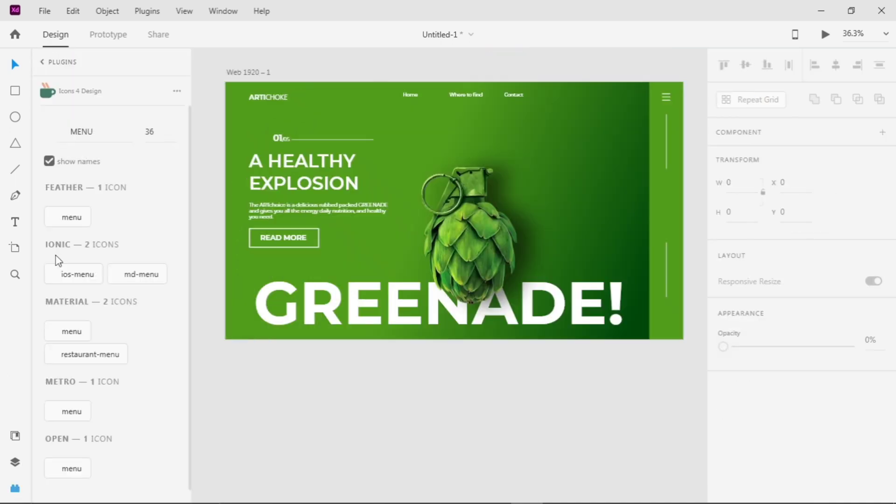
pyautogui.moveTo(99, 132); pyautogui.dragTo(65, 124)
pyautogui.write('Face')
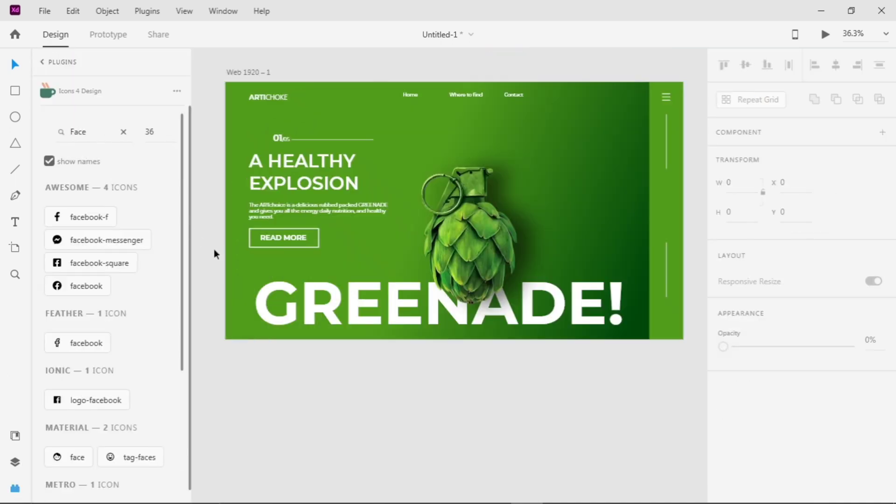
pyautogui.scroll(-4, 102, 373)
pyautogui.scroll(2, 80, 374)
pyautogui.scroll(-2, 83, 374)
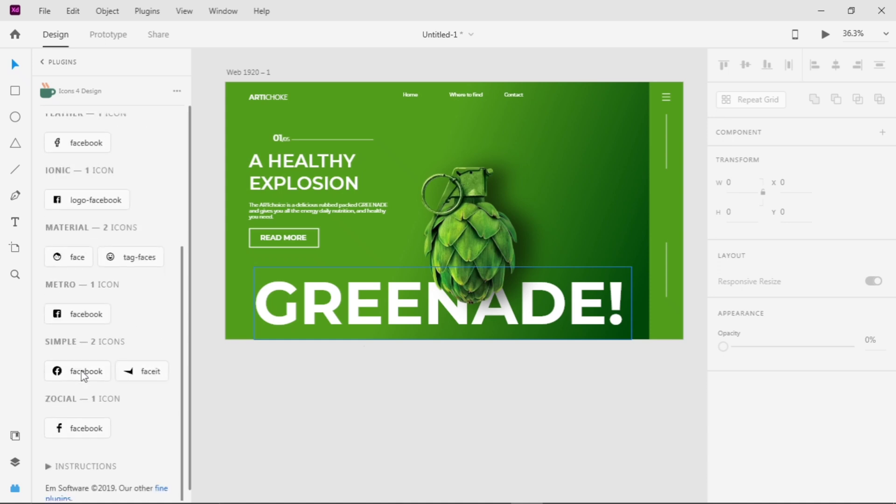
pyautogui.click(83, 374)
# Search the icon plugin for "twitter" and insert the Twitter icon from the Awesome set
pyautogui.write('twee')
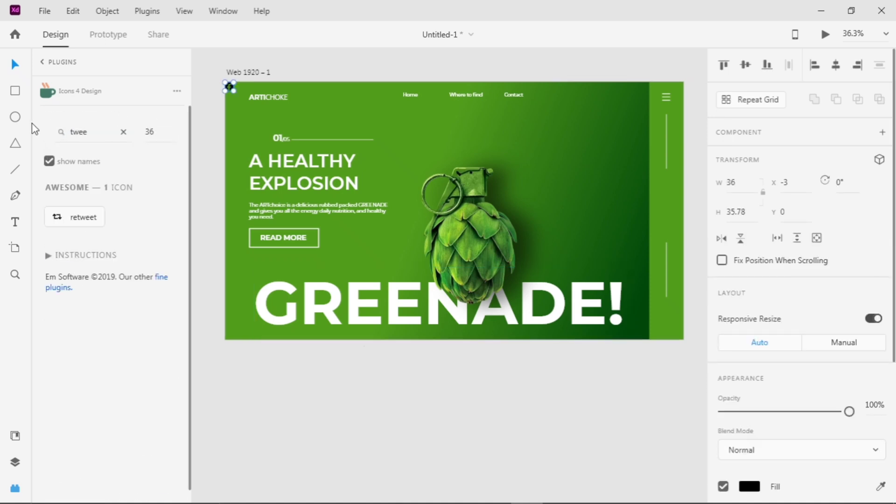
pyautogui.press('BackSpace')
pyautogui.press('BackSpace')
pyautogui.press('BackSpace')
pyautogui.write('witter')
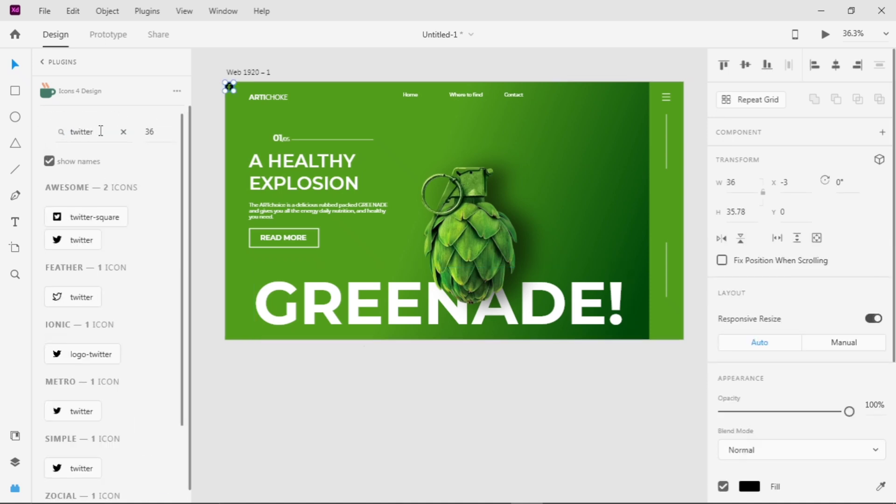
pyautogui.scroll(-2, 76, 352)
pyautogui.scroll(2, 76, 352)
pyautogui.click(71, 245)
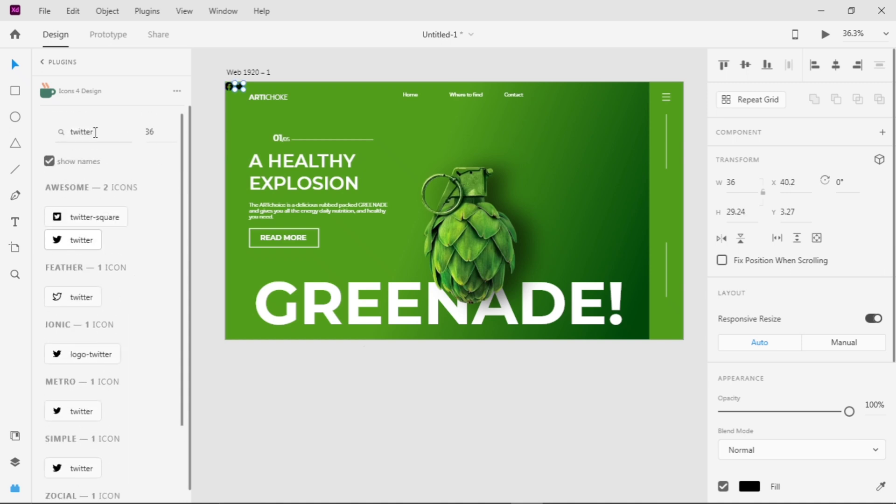
# Search the icon plugin for "instagra" and insert the Instagram icon from the Feather set
pyautogui.click(121, 133)
pyautogui.write('instagra')
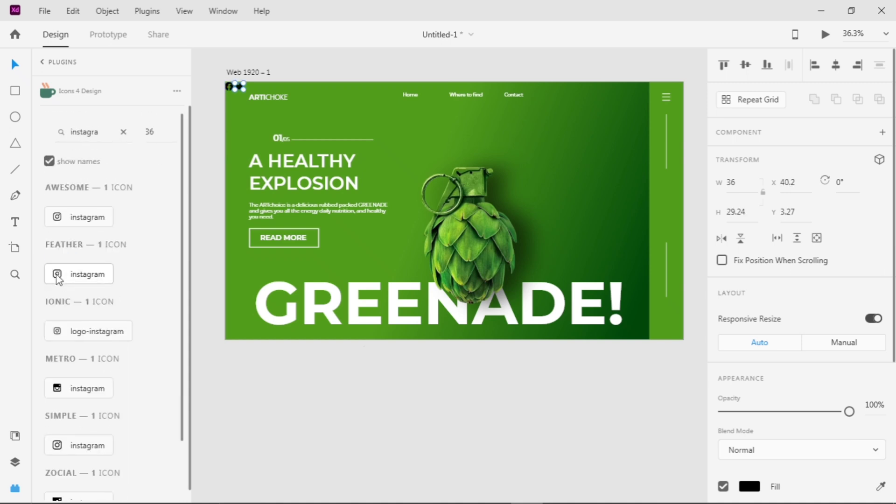
pyautogui.click(57, 278)
# Search for "facebook", insert the facebook-f icon from the Awesome set and delete the round Facebook icon
pyautogui.click(123, 132)
pyautogui.write('facebook')
pyautogui.click(57, 217)
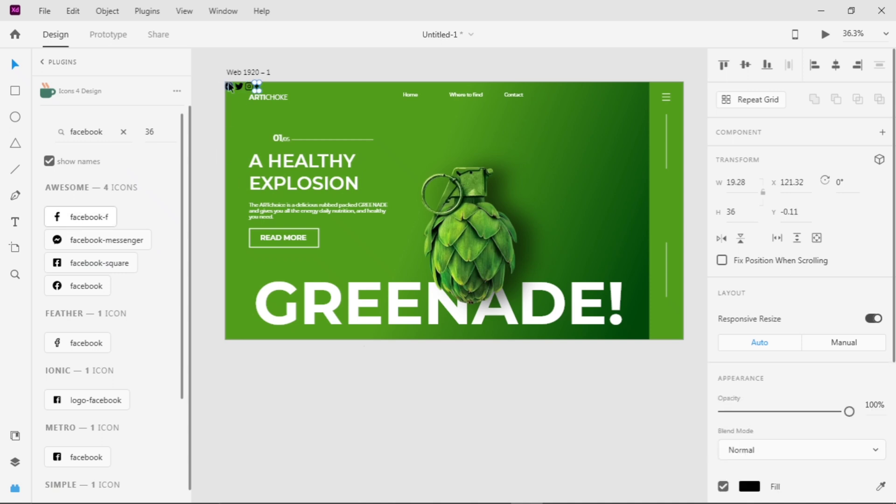
pyautogui.click(15, 489)
pyautogui.click(70, 86)
pyautogui.press('Delete')
# Draw a circle about 68 px in diameter below the upper vertical line, with no fill and a white border
pyautogui.moveTo(118, 232); pyautogui.dragTo(197, 265)
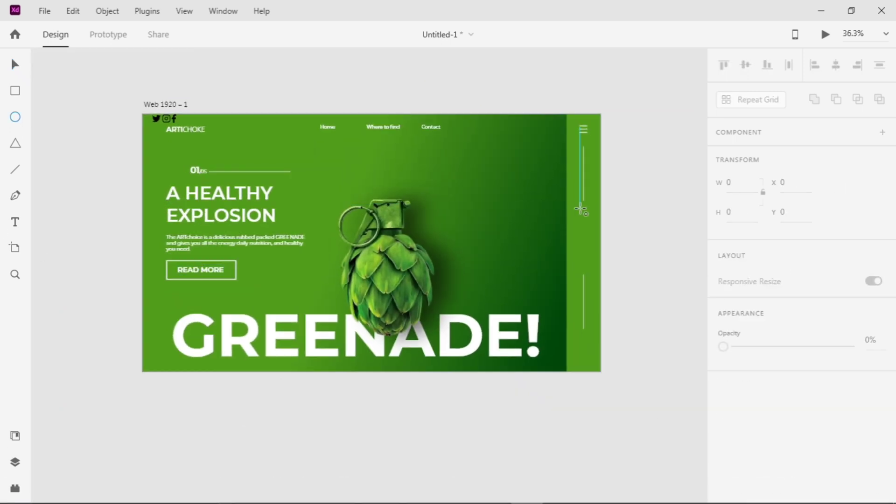
pyautogui.moveTo(580, 210)
pyautogui.mouseDown()
pyautogui.moveTo(595, 227)
pyautogui.moveTo(500, 196)
pyautogui.mouseUp()
pyautogui.scroll(5, 583, 205)
pyautogui.scroll(-5, 793, 280)
pyautogui.click(723, 313)
pyautogui.click(723, 281)
pyautogui.click(750, 313)
pyautogui.click(642, 191)
pyautogui.press('v')
# Lock the side strip's background rectangle and move the circle into horizontal alignment with the vertical lines
pyautogui.click(560, 191)
pyautogui.rightClick(558, 204)
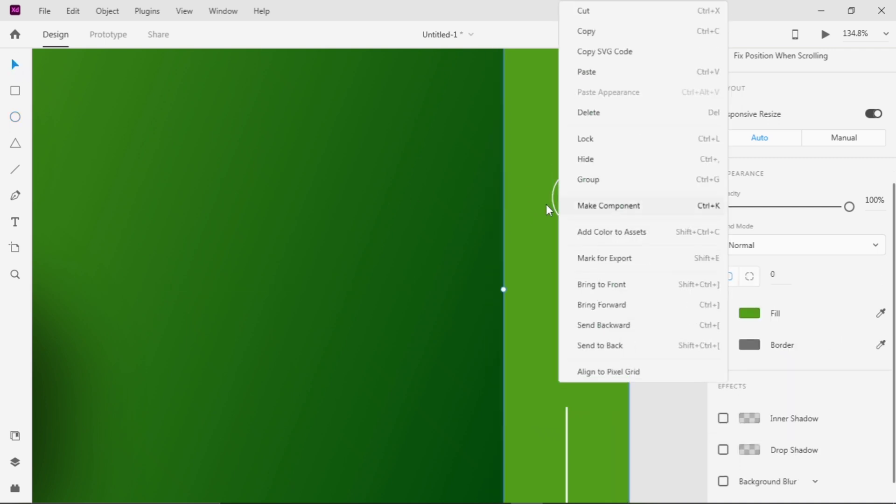
pyautogui.click(539, 254)
pyautogui.click(576, 222)
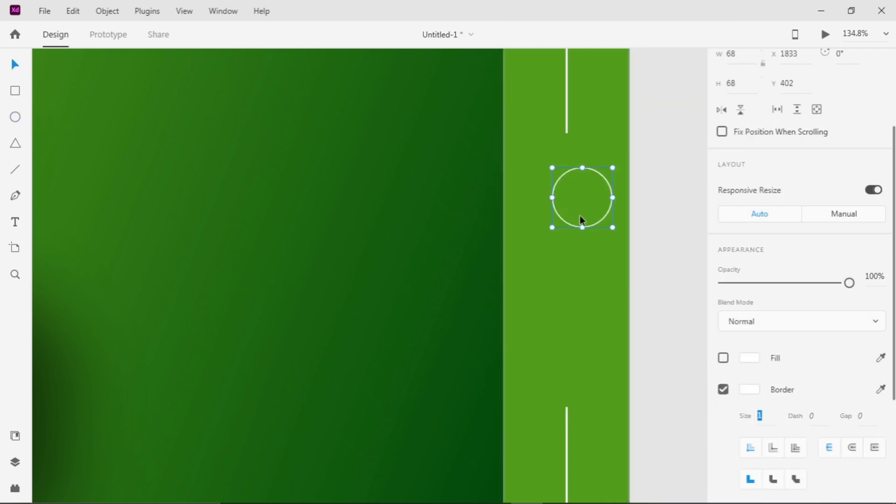
pyautogui.moveTo(579, 219); pyautogui.dragTo(564, 220)
pyautogui.click(568, 225)
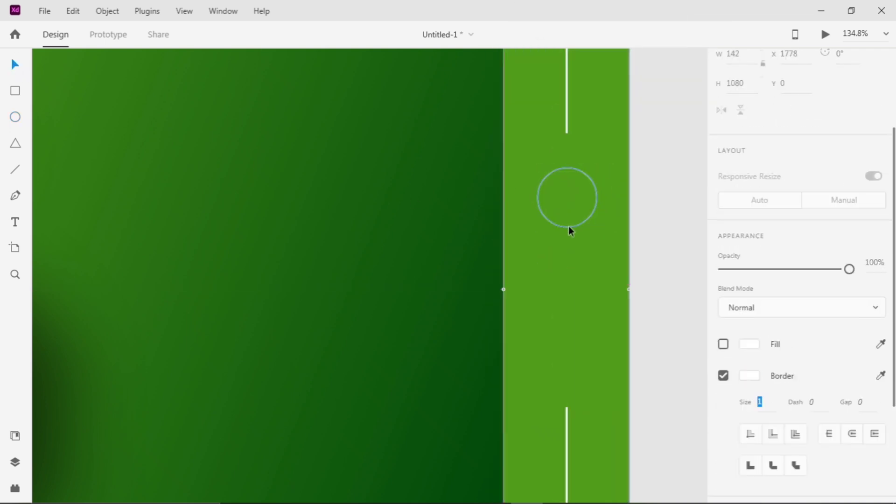
# Duplicate the circle downward to form an evenly spaced column of three circles
pyautogui.click(568, 226)
pyautogui.click(15, 70)
pyautogui.click(591, 180)
pyautogui.moveTo(590, 178); pyautogui.dragTo(590, 350)
pyautogui.click(596, 285)
pyautogui.scroll(-3, 595, 284)
pyautogui.scroll(-3, 594, 285)
pyautogui.moveTo(578, 299); pyautogui.dragTo(571, 160)
pyautogui.click(644, 261)
# Shift the three circles together so the column sits midway between the two vertical lines
pyautogui.scroll(3, 644, 261)
pyautogui.scroll(-2, 645, 258)
pyautogui.scroll(2, 645, 258)
pyautogui.moveTo(573, 211); pyautogui.dragTo(573, 215)
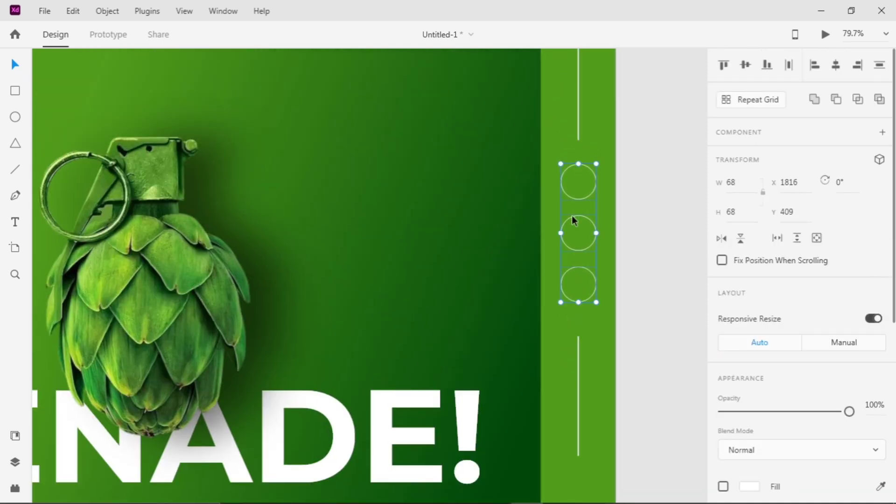
pyautogui.click(602, 196)
# Place the Facebook, Twitter and Instagram icons in the centres of the first, second and third circles
pyautogui.scroll(-3, 597, 191)
pyautogui.scroll(2, 159, 93)
pyautogui.moveTo(154, 101); pyautogui.dragTo(567, 287)
pyautogui.scroll(5, 568, 205)
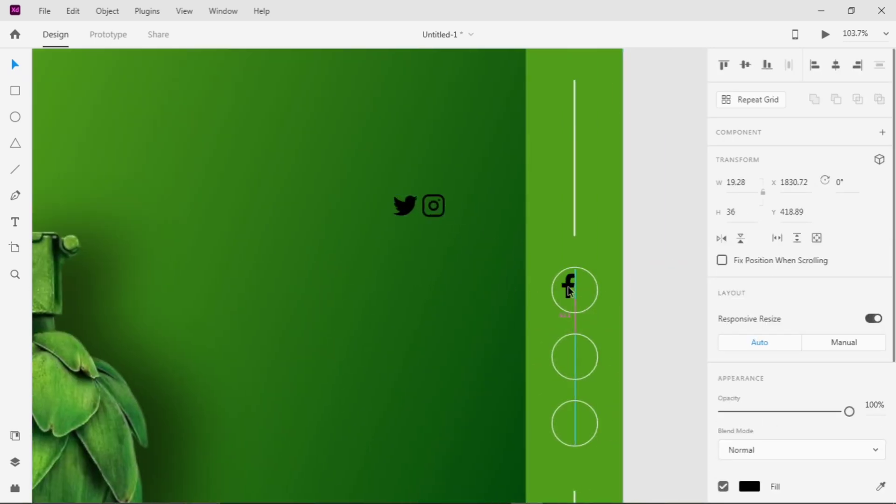
pyautogui.moveTo(433, 207); pyautogui.dragTo(575, 423)
pyautogui.moveTo(404, 205); pyautogui.dragTo(575, 363)
pyautogui.click(574, 426)
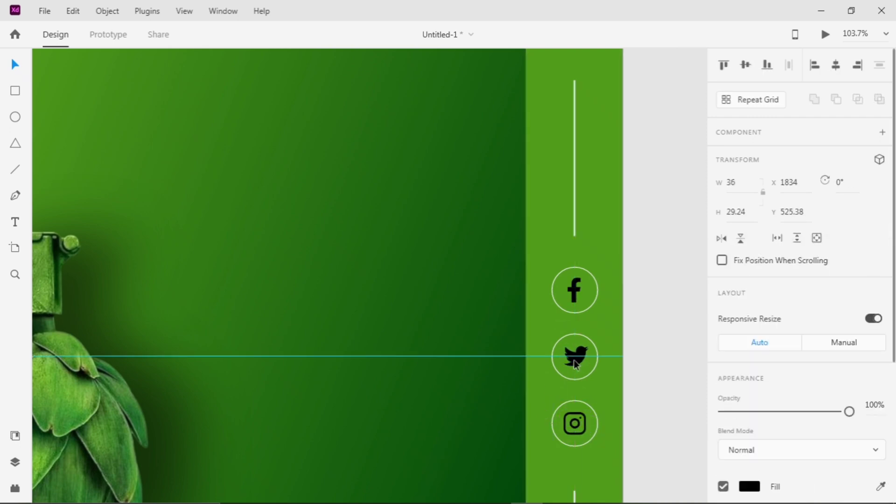
# Set the fill colour of the Twitter and Facebook icons to white
pyautogui.scroll(-3, 792, 441)
pyautogui.click(749, 350)
pyautogui.moveTo(579, 301); pyautogui.dragTo(527, 230)
pyautogui.click(527, 230)
pyautogui.click(575, 290)
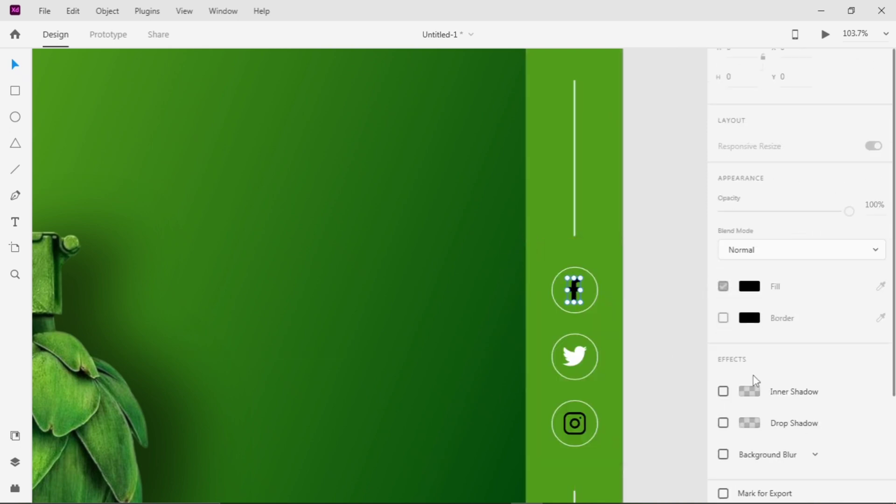
pyautogui.click(749, 350)
pyautogui.moveTo(578, 301); pyautogui.dragTo(513, 243)
pyautogui.click(452, 295)
# Set the border colour of the Instagram icon to white
pyautogui.click(574, 424)
pyautogui.scroll(-2, 701, 432)
pyautogui.scroll(-5, 752, 396)
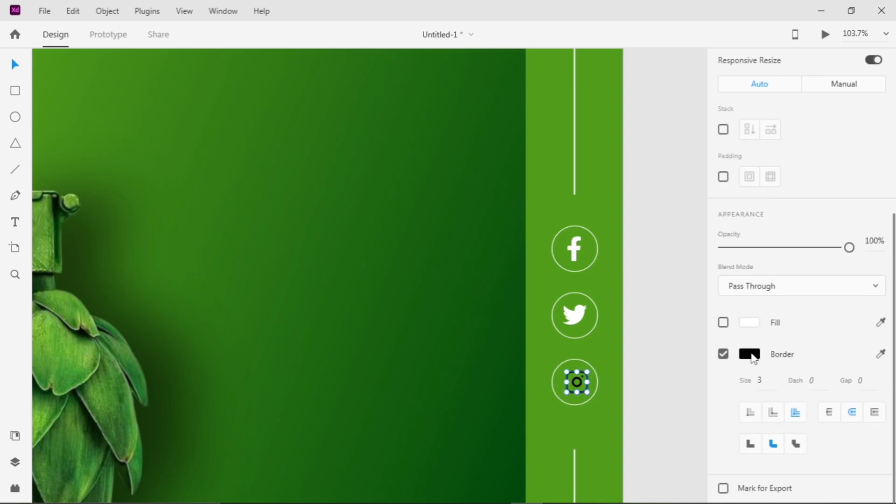
pyautogui.click(749, 354)
pyautogui.moveTo(579, 301); pyautogui.dragTo(518, 243)
pyautogui.click(485, 268)
pyautogui.click(577, 379)
pyautogui.scroll(-6, 448, 312)
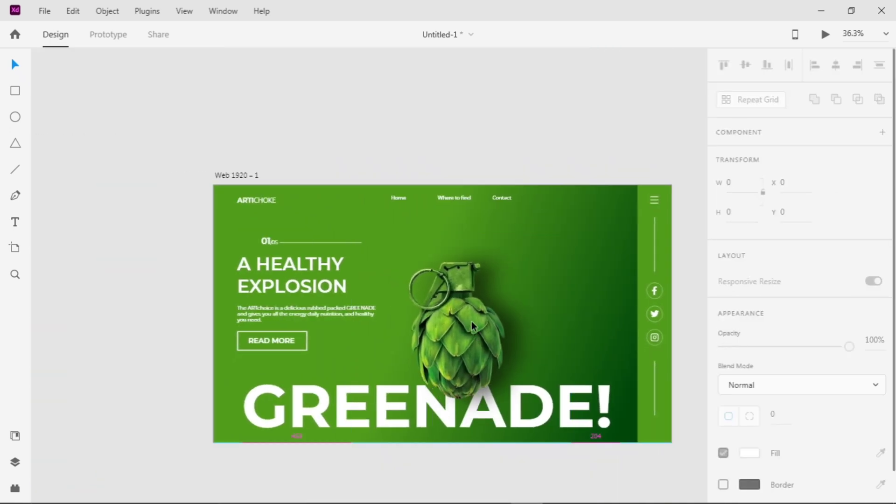
# Enlarge the artichoke image to 1045 by 1045 px and position it at X 500, Y 18
pyautogui.click(471, 321)
pyautogui.moveTo(570, 424); pyautogui.dragTo(590, 450)
pyautogui.moveTo(453, 331); pyautogui.dragTo(436, 320)
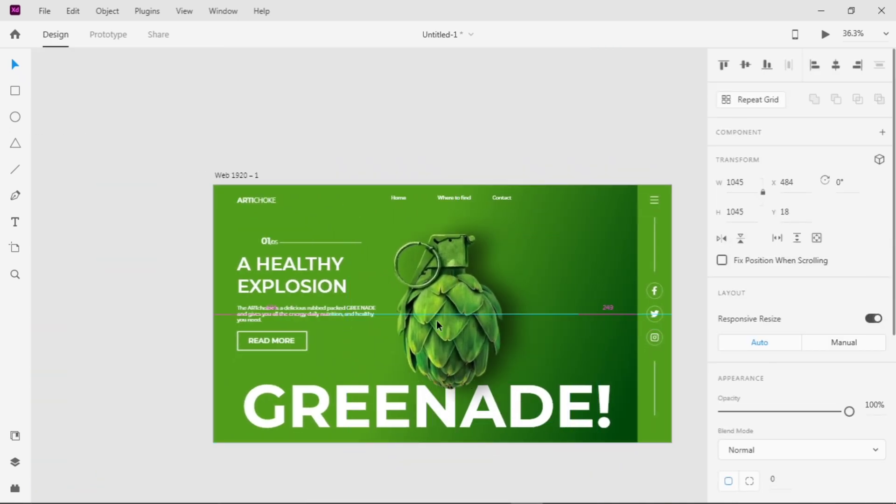
pyautogui.moveTo(480, 367); pyautogui.dragTo(473, 407)
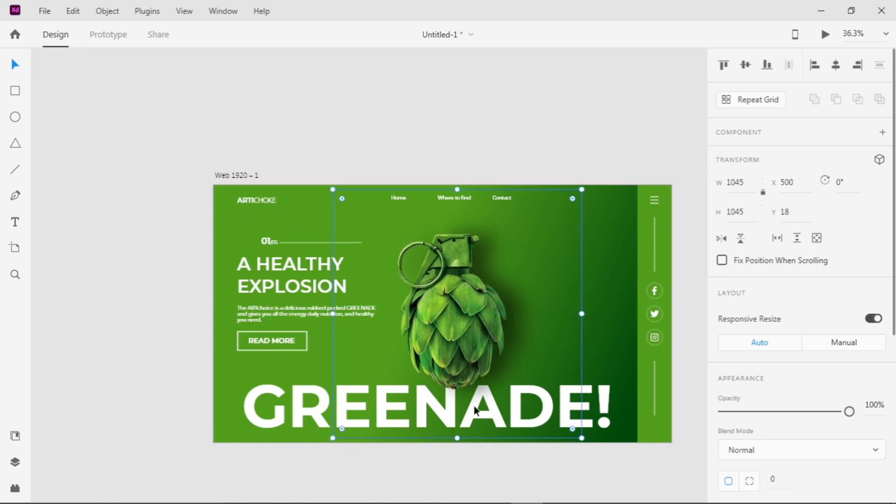
pyautogui.click(343, 162)
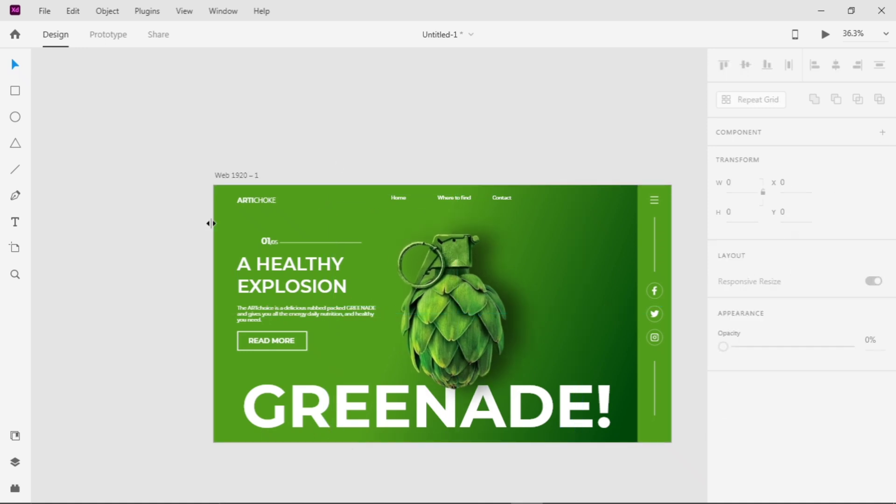
# Nudge the GREENADE! text slightly downward to X 119, Y 784
pyautogui.click(360, 420)
pyautogui.click(285, 415)
pyautogui.moveTo(286, 416); pyautogui.dragTo(298, 413)
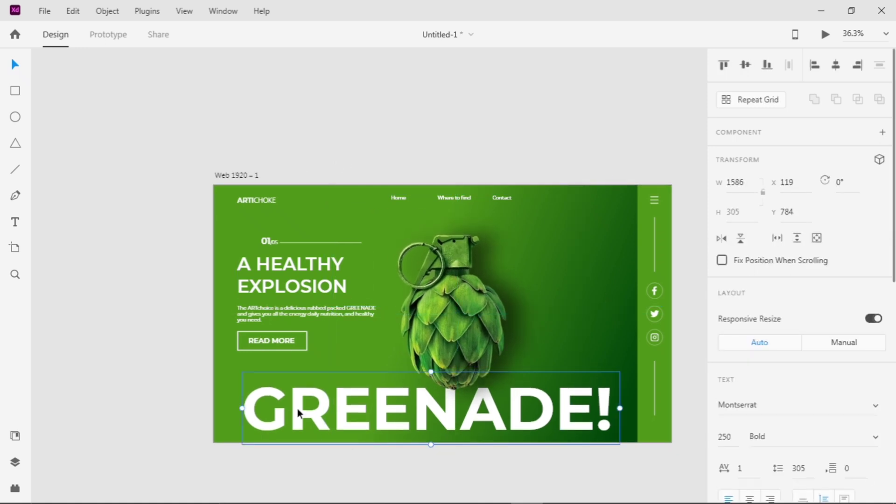
pyautogui.click(305, 358)
# Add the text 01 in a small text box below the READ MORE button, aligned with its left edge
pyautogui.click(239, 360)
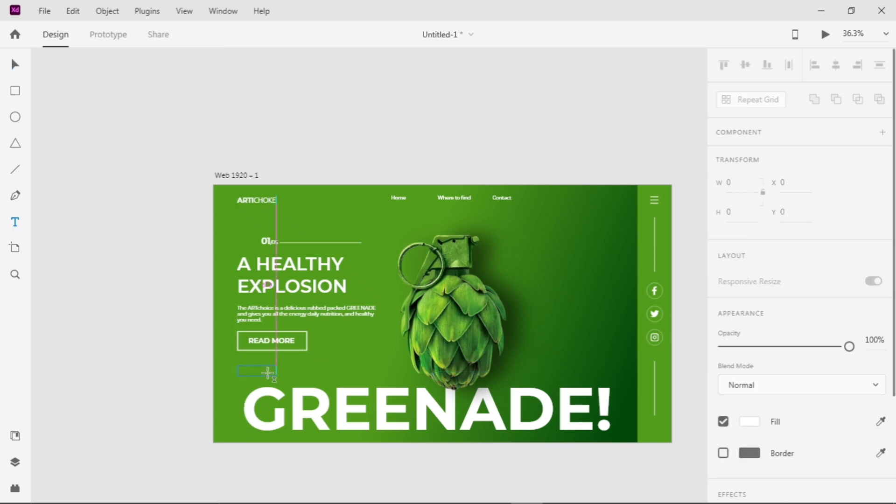
pyautogui.moveTo(237, 369); pyautogui.dragTo(286, 382)
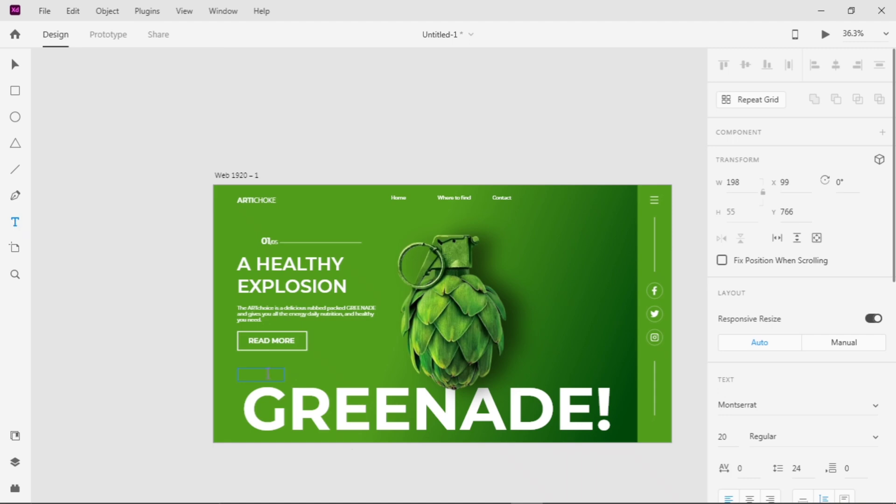
pyautogui.write('01')
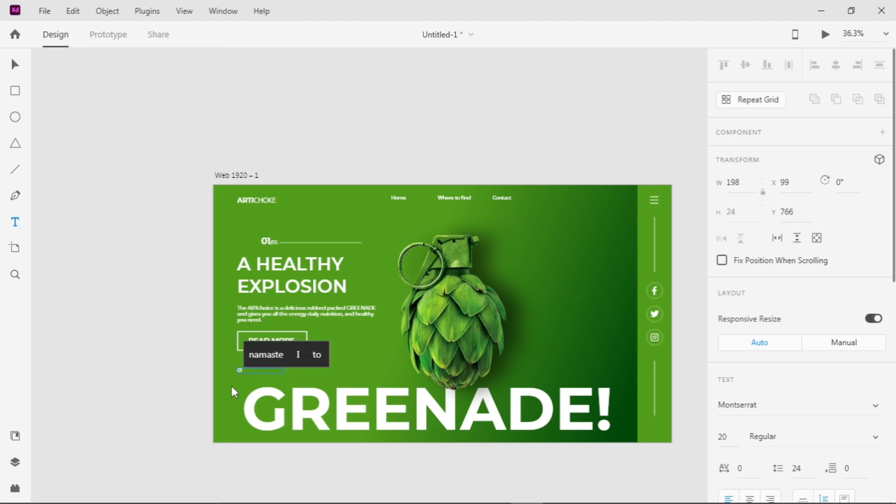
pyautogui.click(13, 65)
pyautogui.scroll(10, 244, 329)
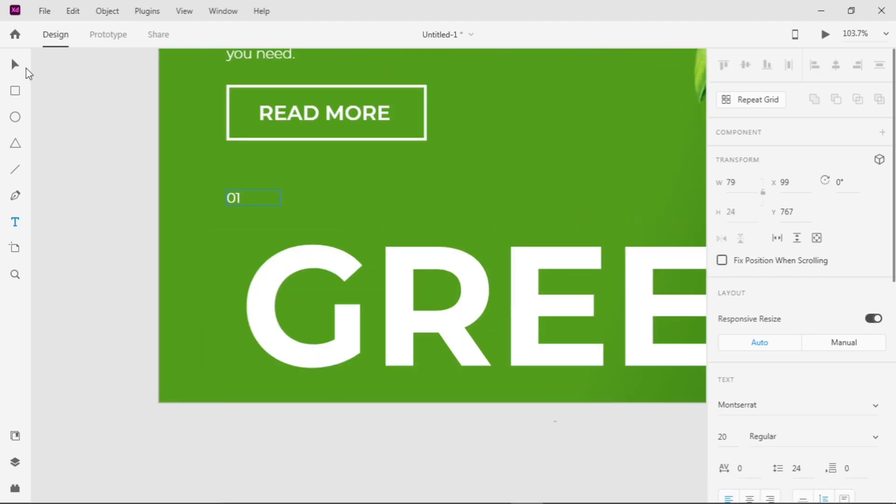
# Make four copies of the 01 text in an evenly spaced row to its right, the last at X 473, Y 767
pyautogui.click(728, 440)
pyautogui.press('Up')
pyautogui.press('Up')
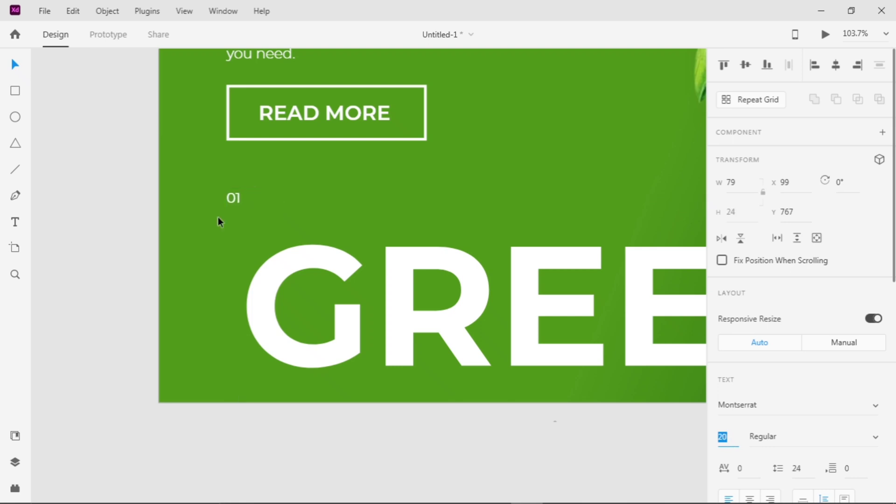
pyautogui.moveTo(373, 194); pyautogui.dragTo(463, 193)
pyautogui.moveTo(463, 192); pyautogui.dragTo(489, 192)
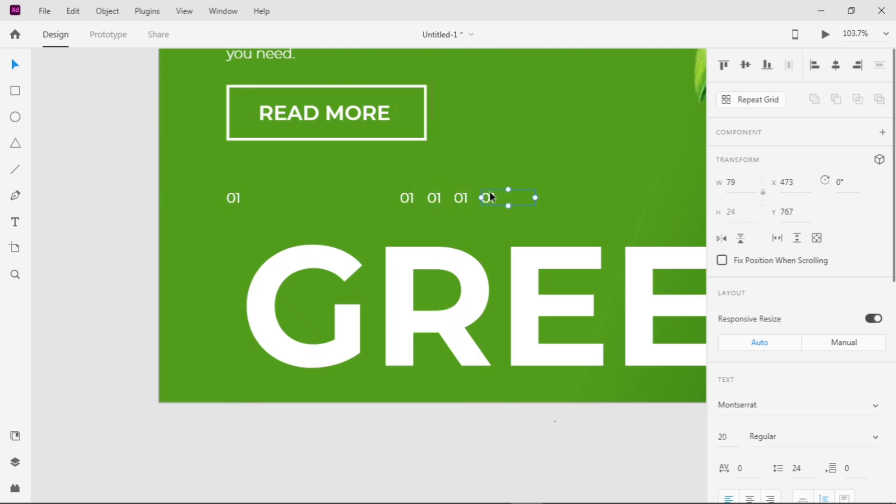
# Renumber the four copied labels as 02, 03, 04 and 05
pyautogui.scroll(5, 410, 207)
pyautogui.doubleClick(417, 191)
pyautogui.press('BackSpace')
pyautogui.write('2')
pyautogui.press('Escape')
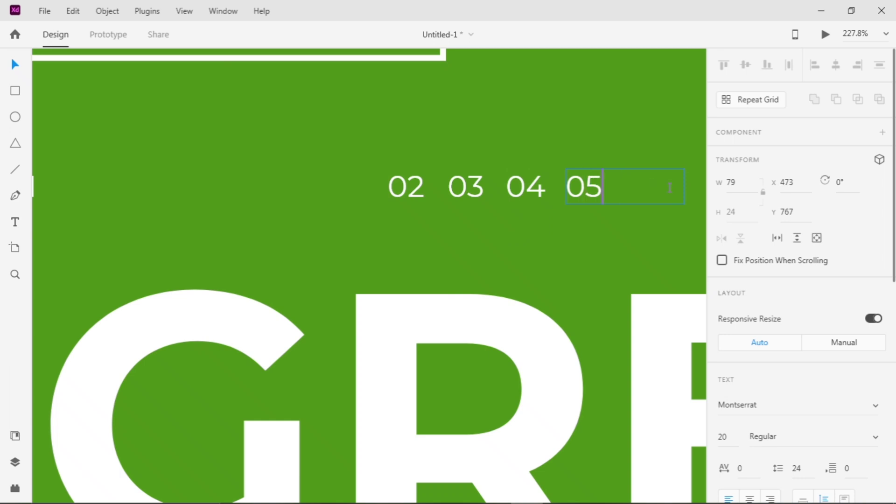
# Draw a horizontal line between the 01 and 02 labels with a white border of size 2
pyautogui.scroll(-2, 605, 193)
pyautogui.press('l')
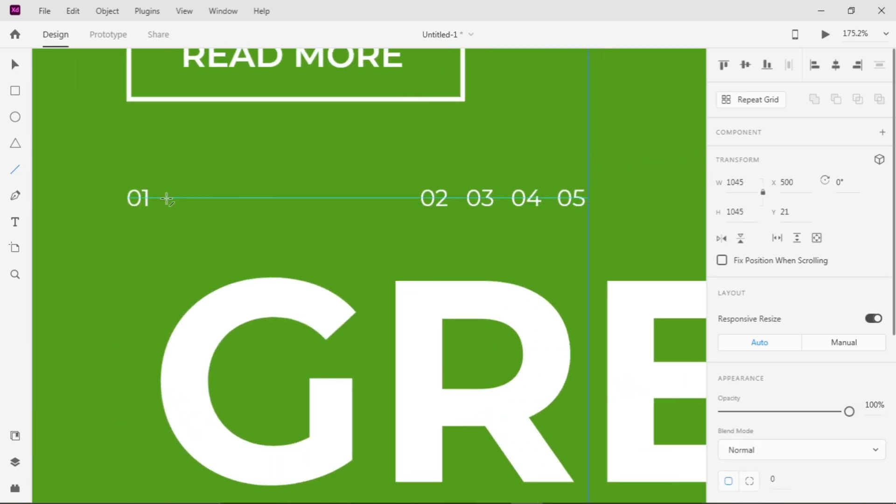
pyautogui.scroll(-5, 772, 312)
pyautogui.click(766, 309)
pyautogui.press('Up')
pyautogui.click(749, 282)
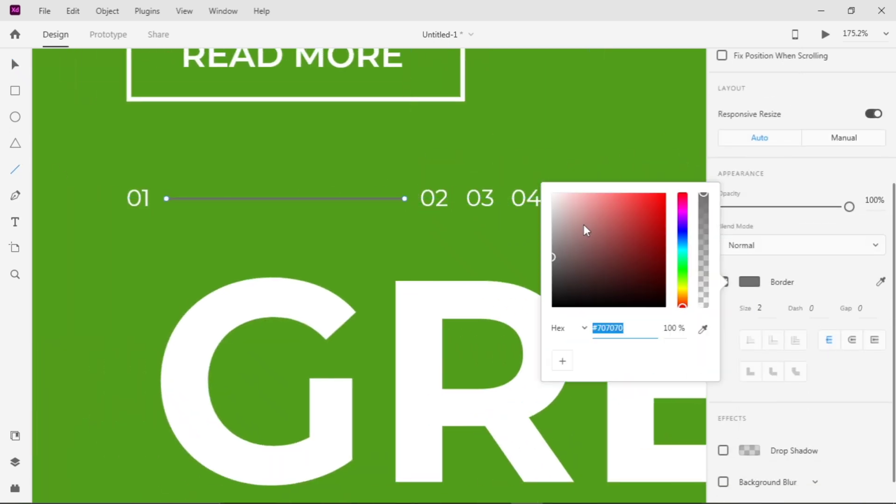
pyautogui.moveTo(583, 226); pyautogui.dragTo(439, 179)
pyautogui.scroll(-6, 550, 124)
pyautogui.press('v')
pyautogui.scroll(3, 314, 189)
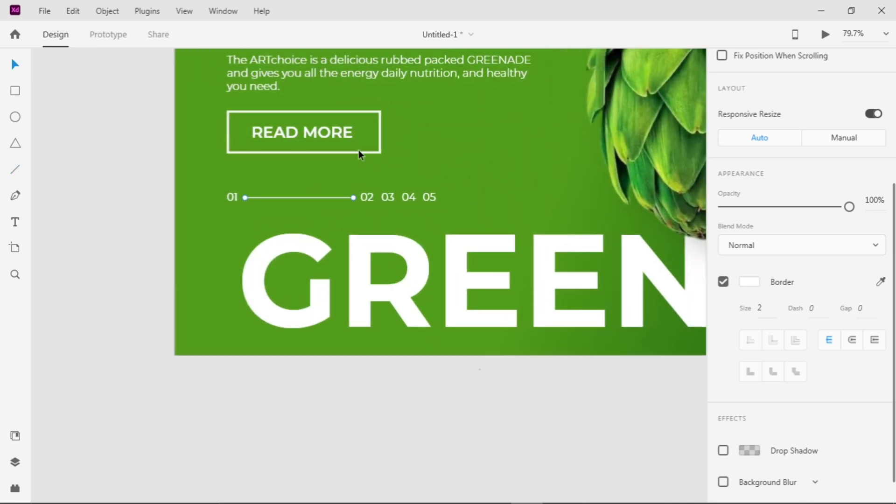
# Shrink the READ MORE button to end flush with the line below it, with a thinner border and a size 23 label
pyautogui.click(359, 152)
pyautogui.click(770, 375)
pyautogui.moveTo(382, 153); pyautogui.dragTo(353, 145)
pyautogui.click(339, 133)
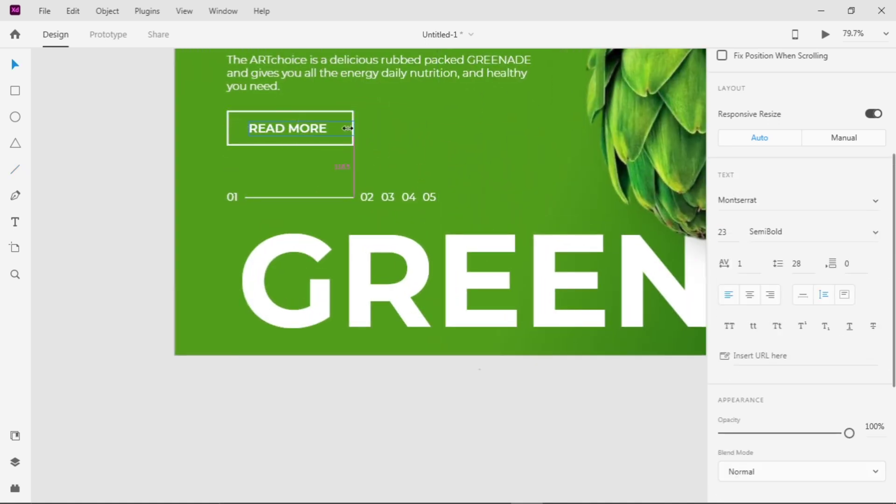
pyautogui.click(382, 147)
# Select the /05 part of the counter above the headline and open its character spacing for editing
pyautogui.scroll(-3, 382, 147)
pyautogui.moveTo(569, 177); pyautogui.dragTo(462, 274)
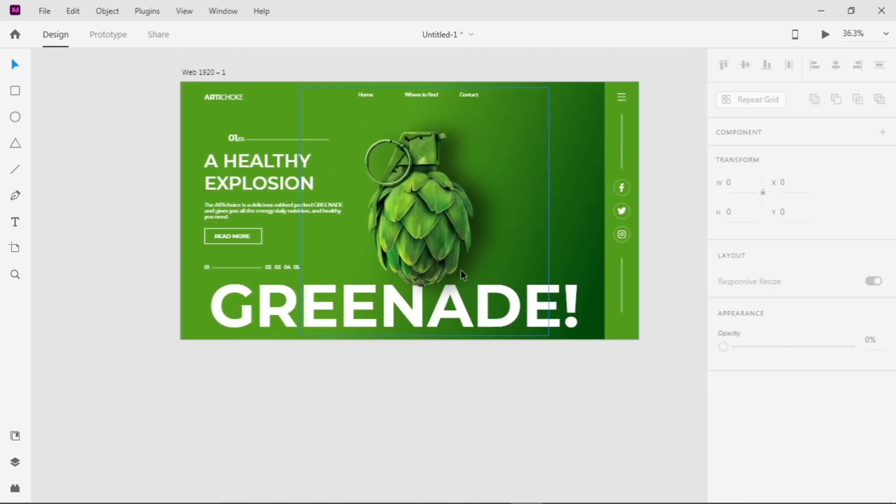
pyautogui.scroll(1, 265, 94)
pyautogui.scroll(5, 235, 158)
pyautogui.doubleClick(243, 139)
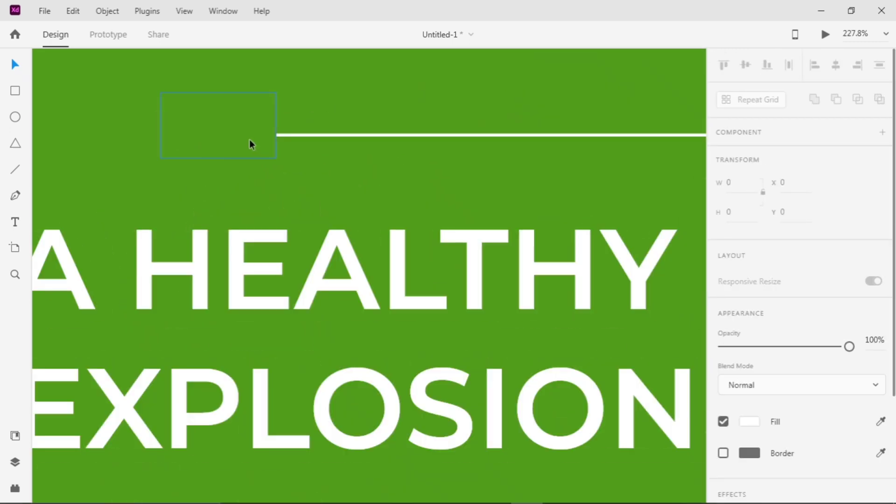
pyautogui.moveTo(262, 139); pyautogui.dragTo(218, 139)
pyautogui.scroll(-5, 756, 224)
pyautogui.click(751, 198)
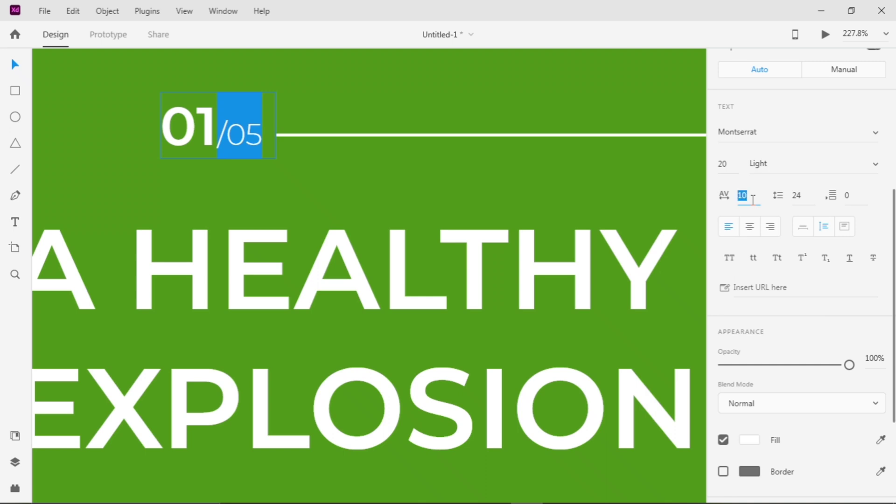
pyautogui.click(478, 104)
# Fit the whole artboard in view, clear the selection and preview the finished landing page
pyautogui.scroll(-7, 478, 104)
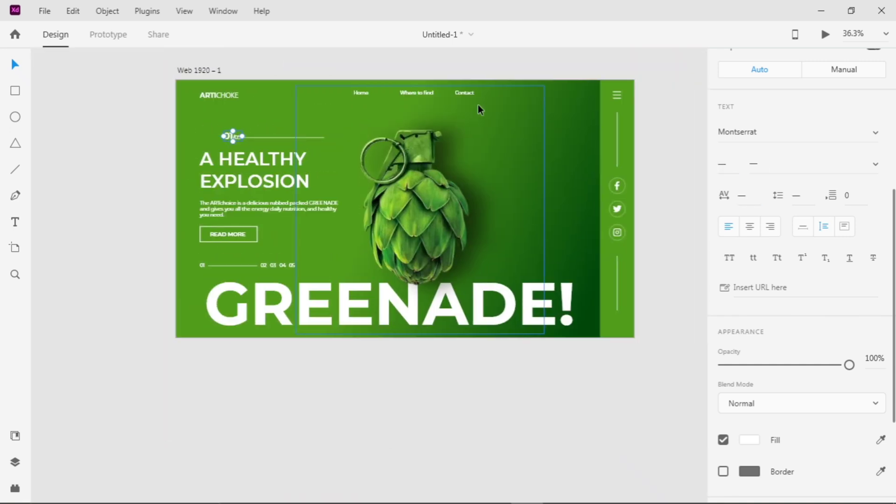
pyautogui.hotkey('ctrl', '0')
pyautogui.click(667, 67)
pyautogui.click(825, 34)
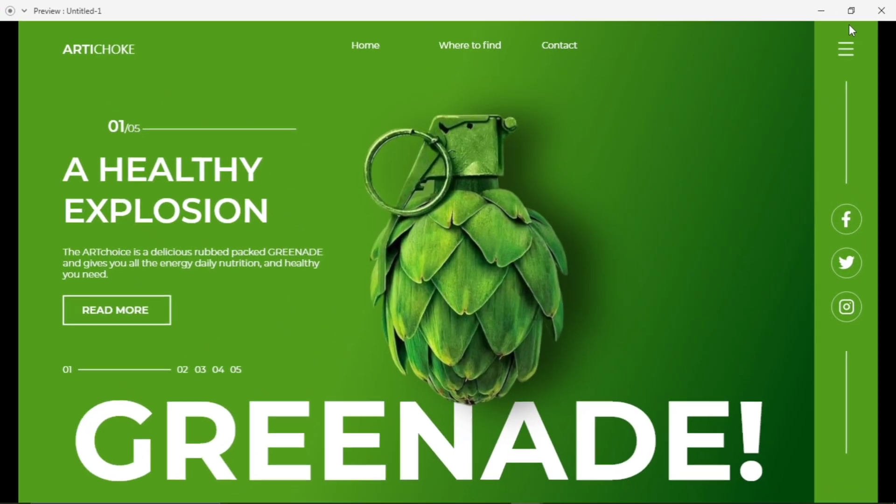